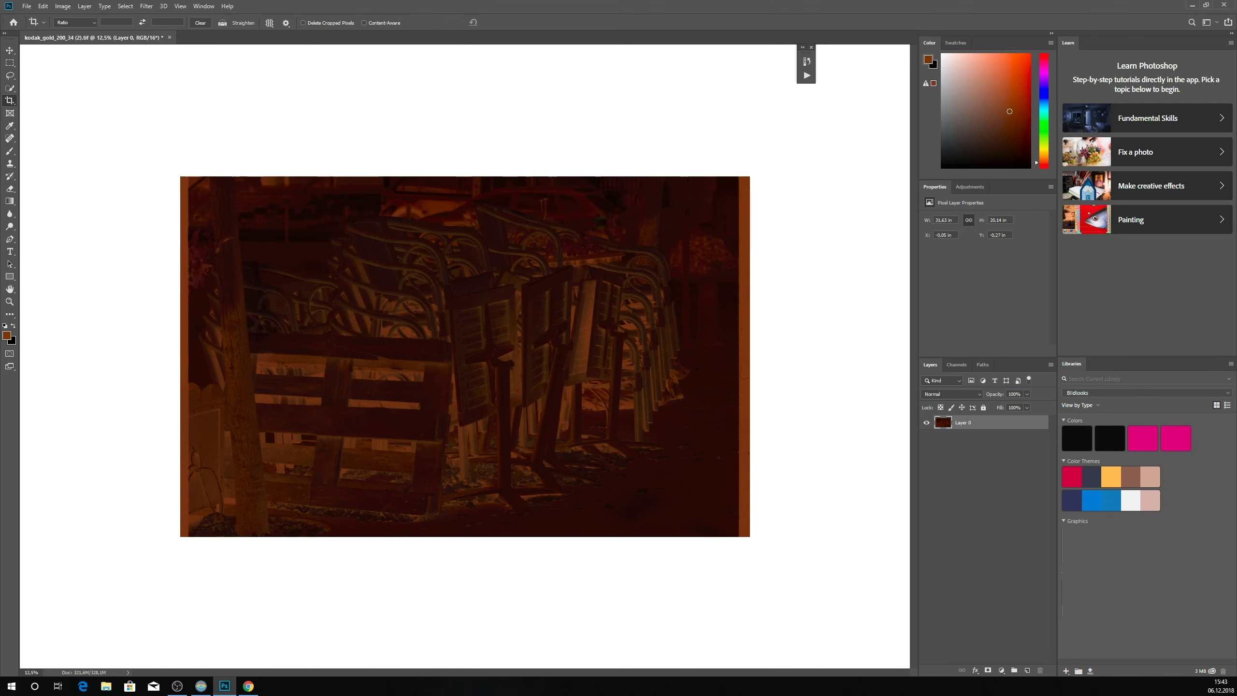
# Duplicate the negative layer, invert the copy and add a Levels adjustment above it
pyautogui.hotkey('ctrl', 'j')
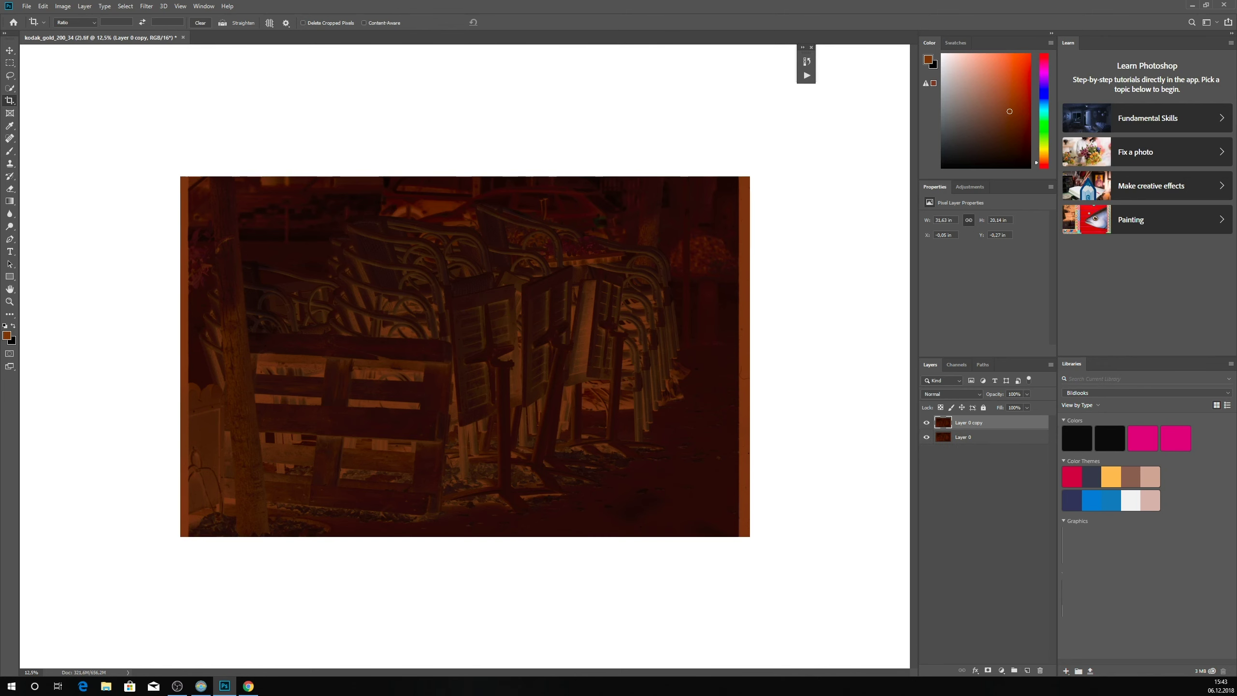
pyautogui.hotkey('ctrl', 'i')
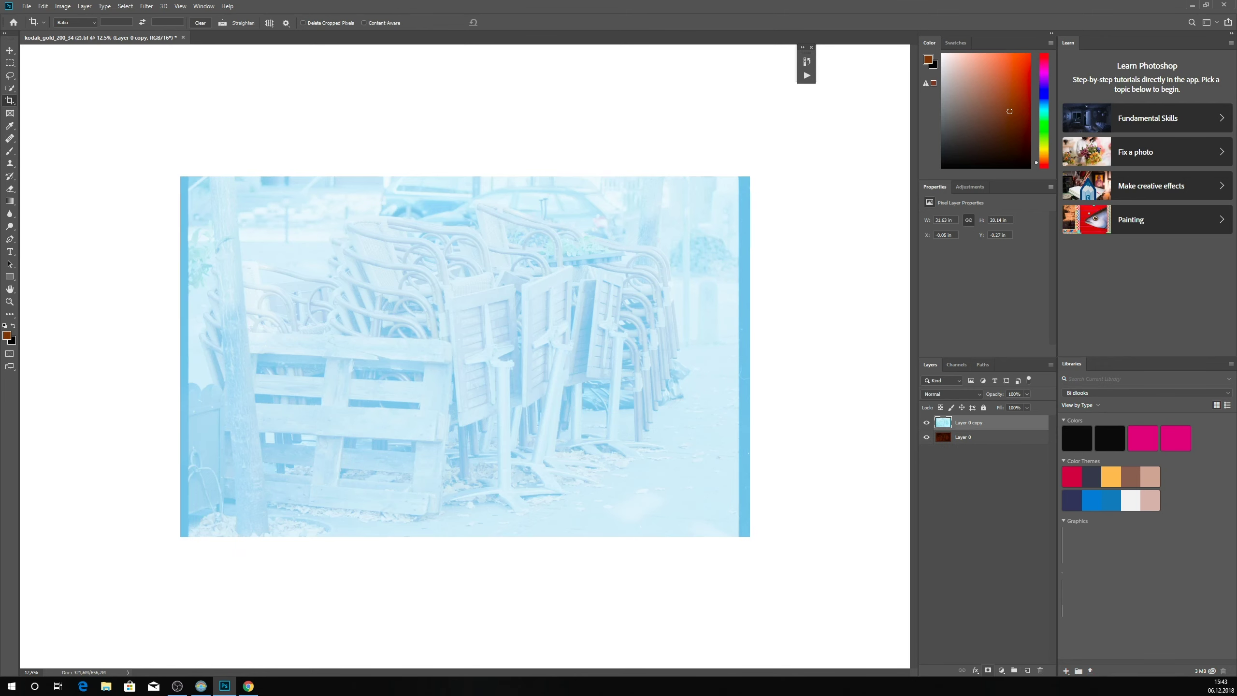
pyautogui.click(1001, 671)
pyautogui.click(1015, 540)
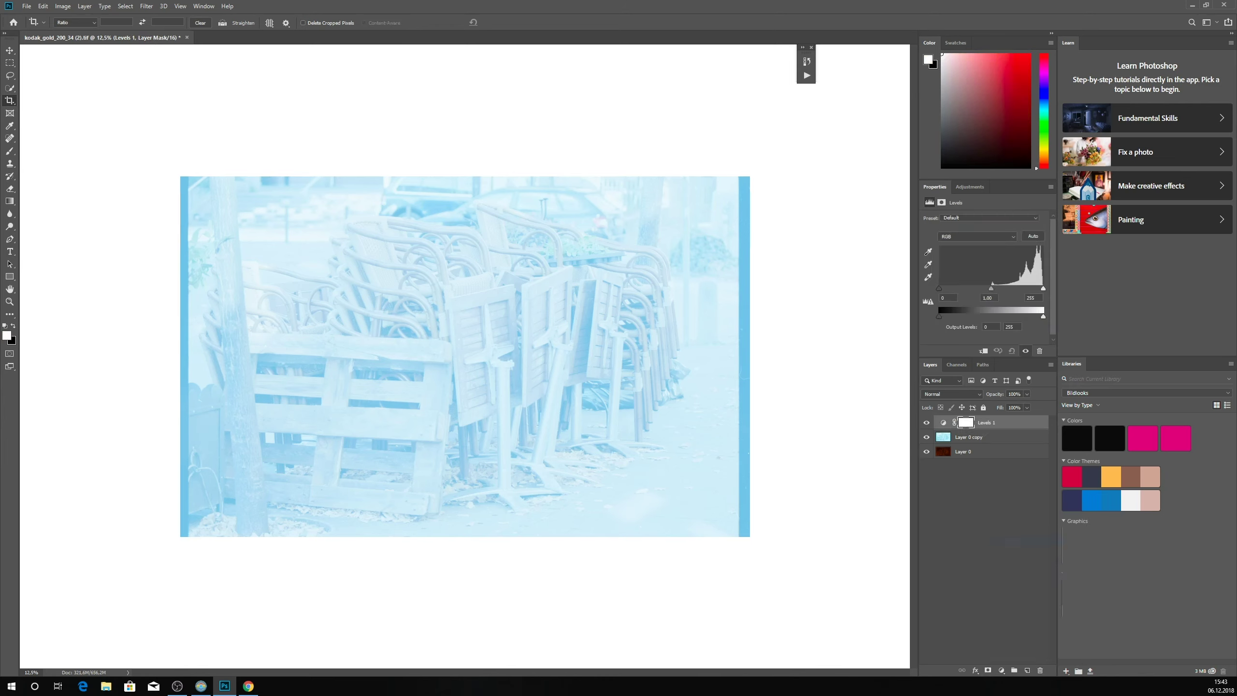
# Raise the Levels black point channel by channel to the start of each histogram, with green at 191 and blue at 222
pyautogui.click(977, 237)
pyautogui.click(969, 246)
pyautogui.moveTo(939, 288); pyautogui.dragTo(987, 289)
pyautogui.click(976, 236)
pyautogui.click(969, 256)
pyautogui.moveTo(939, 288); pyautogui.dragTo(1016, 288)
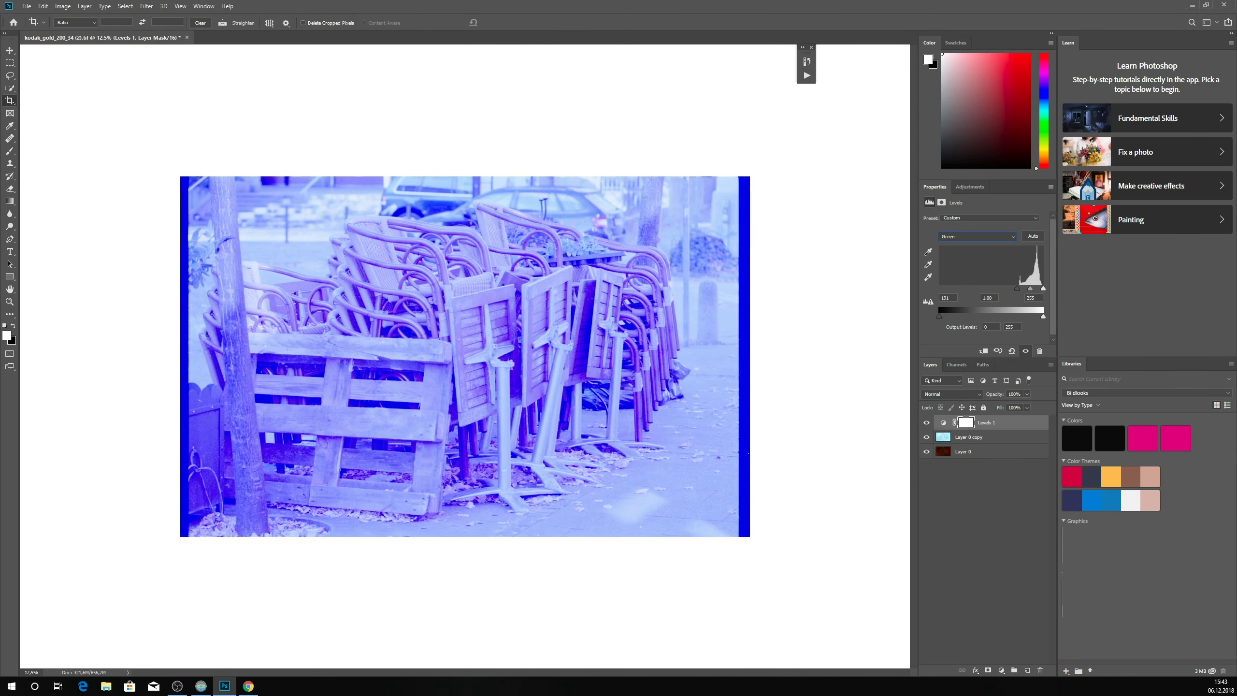
pyautogui.click(977, 236)
pyautogui.click(969, 267)
pyautogui.moveTo(938, 289); pyautogui.dragTo(1028, 288)
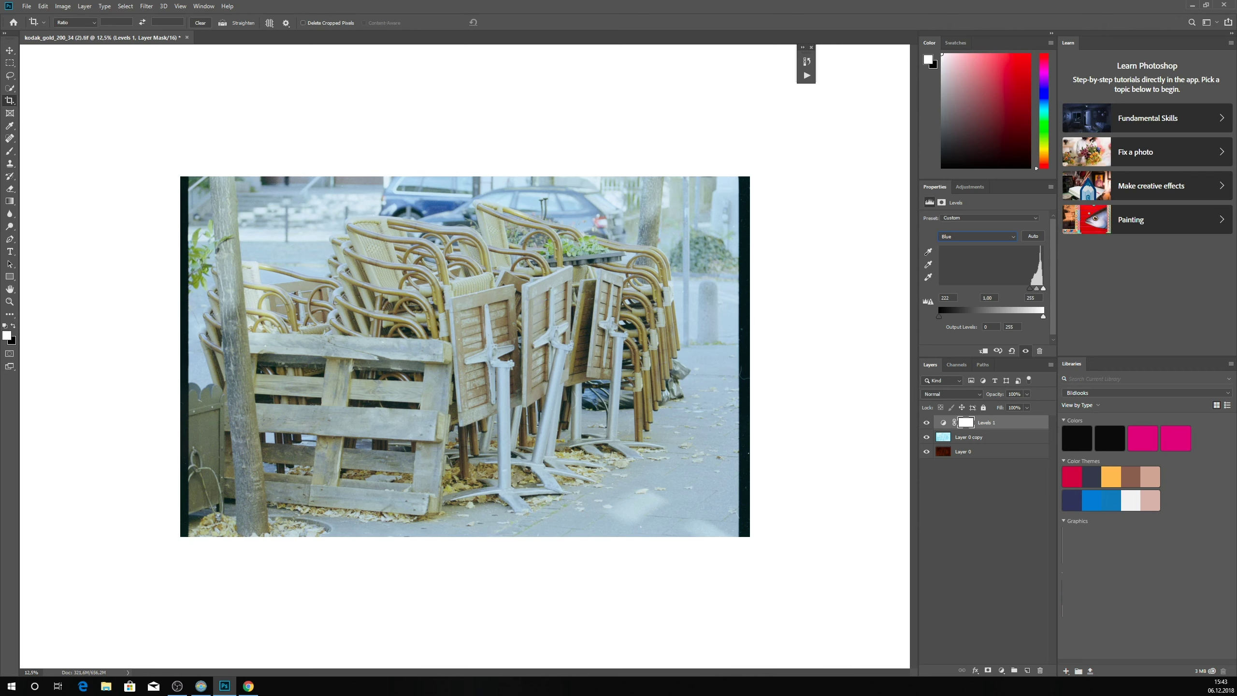
# Undo the Levels correction, the inversion and the layer copy to return to the untouched negative
pyautogui.hotkey('ctrl', 'alt', 'z')
pyautogui.hotkey('ctrl', 'alt', 'z')
pyautogui.hotkey('ctrl', 'alt', 'z')
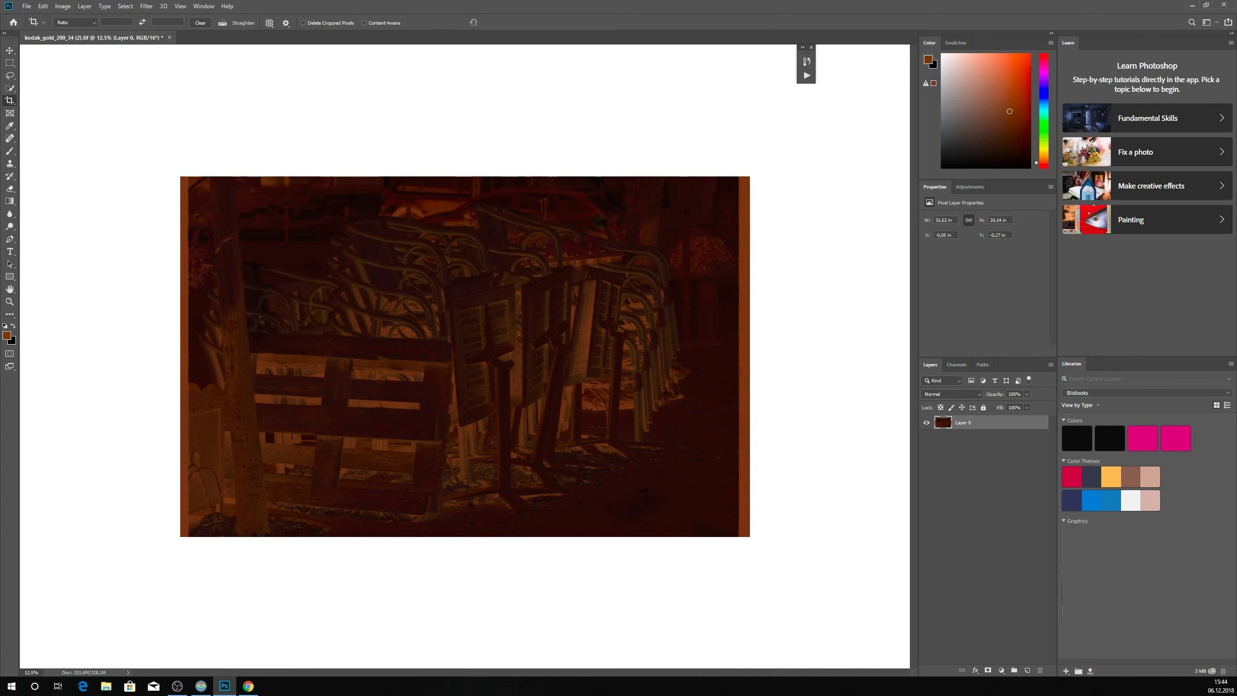
# Duplicate the negative layer, then fill a new layer above it with the orange color sampled from the film border
pyautogui.hotkey('ctrl', 'j')
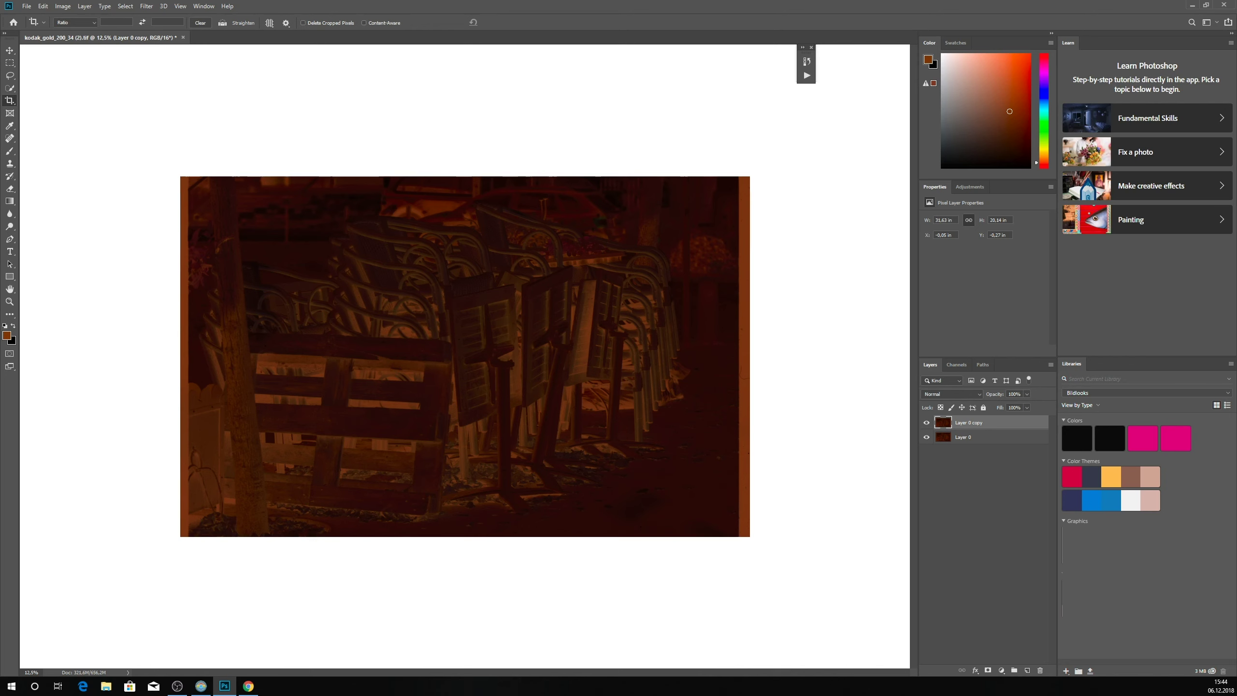
pyautogui.press('i')
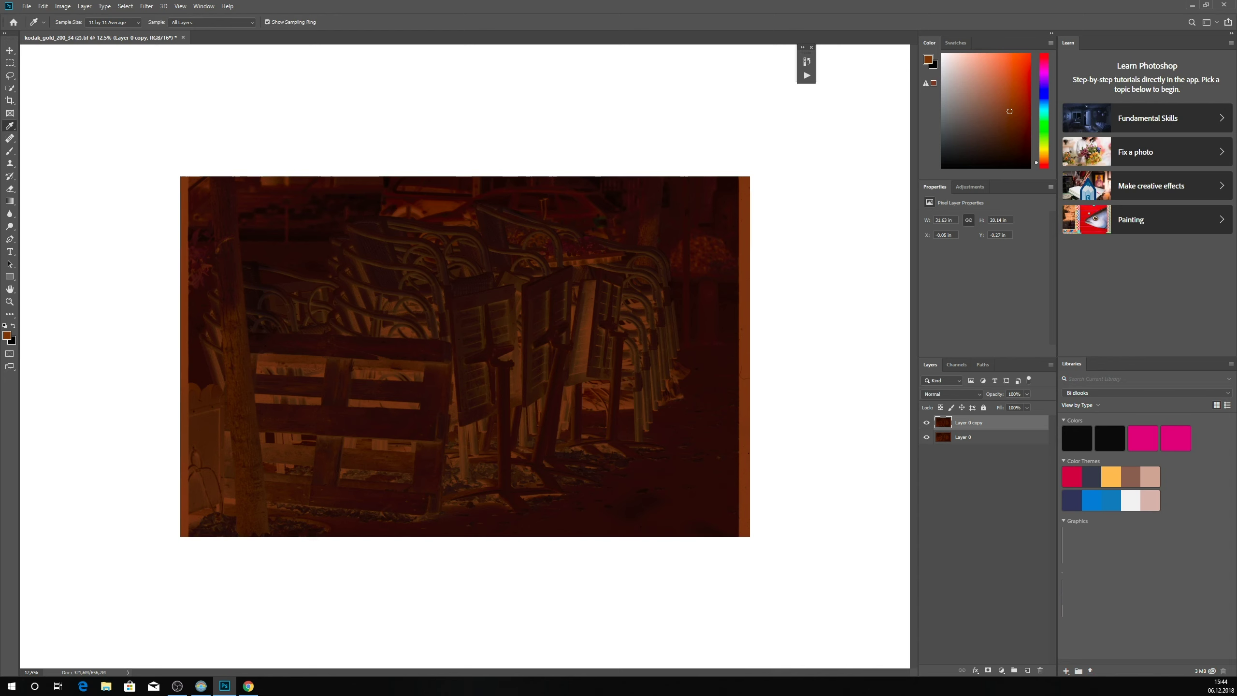
pyautogui.click(185, 318)
pyautogui.click(1027, 670)
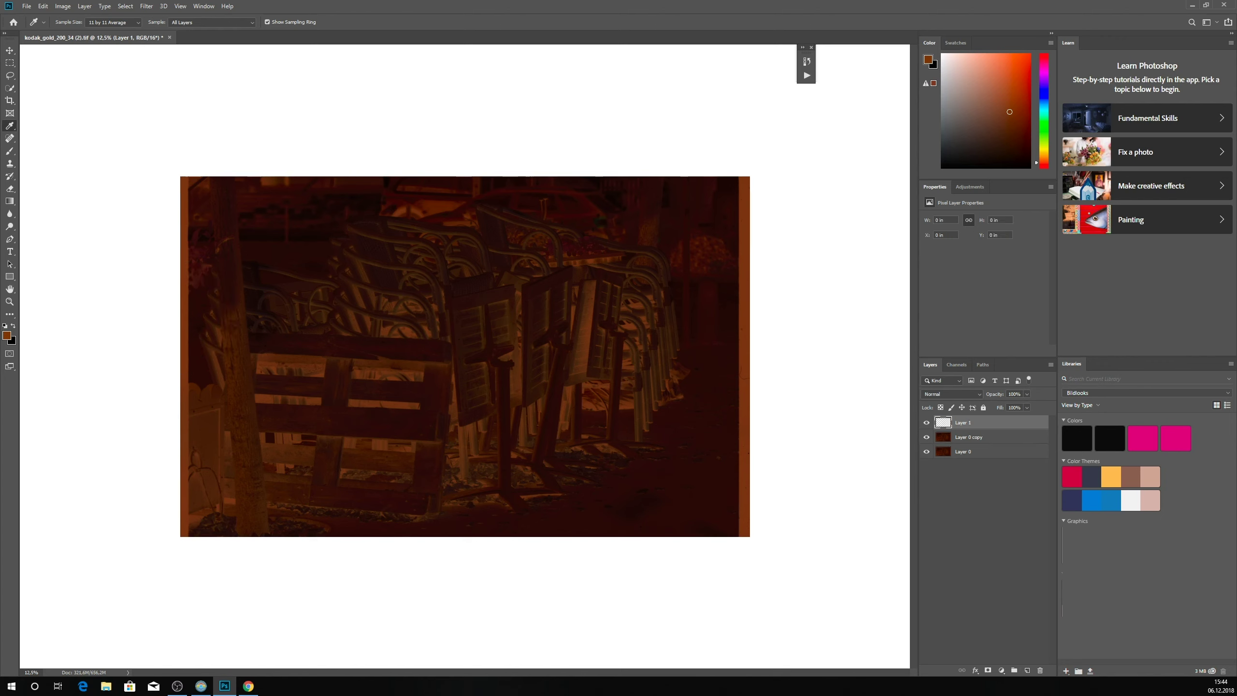
pyautogui.hotkey('shift', 'F5')
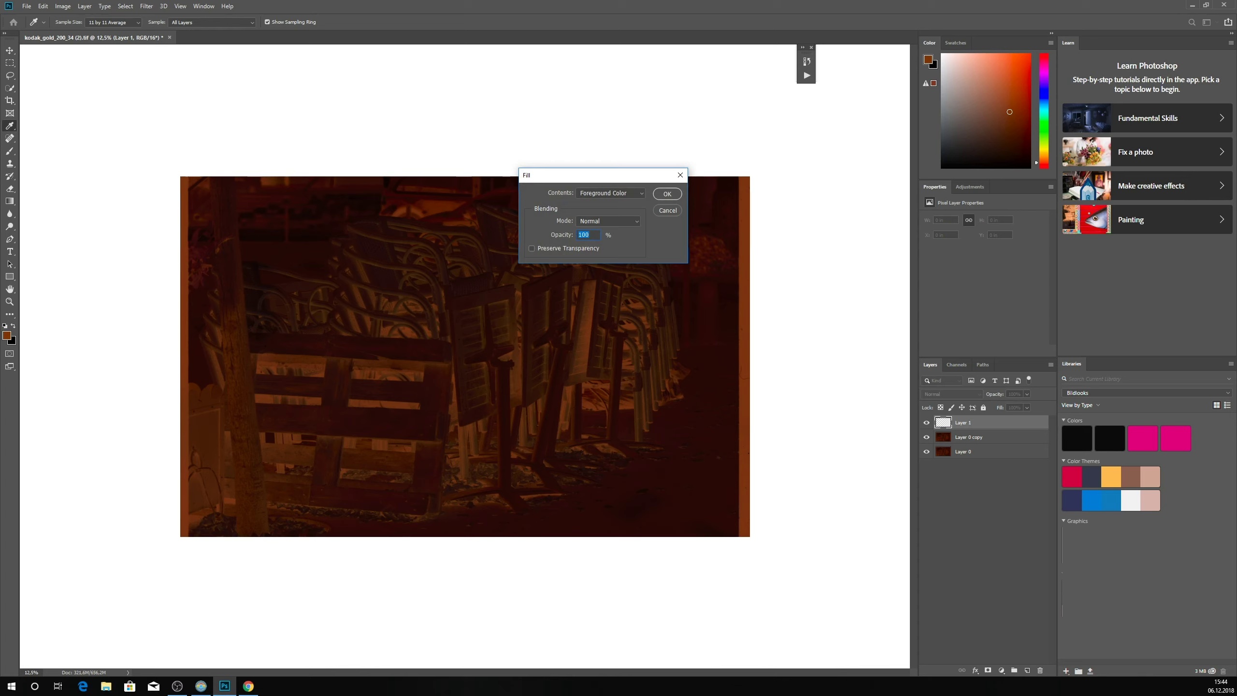
pyautogui.click(668, 193)
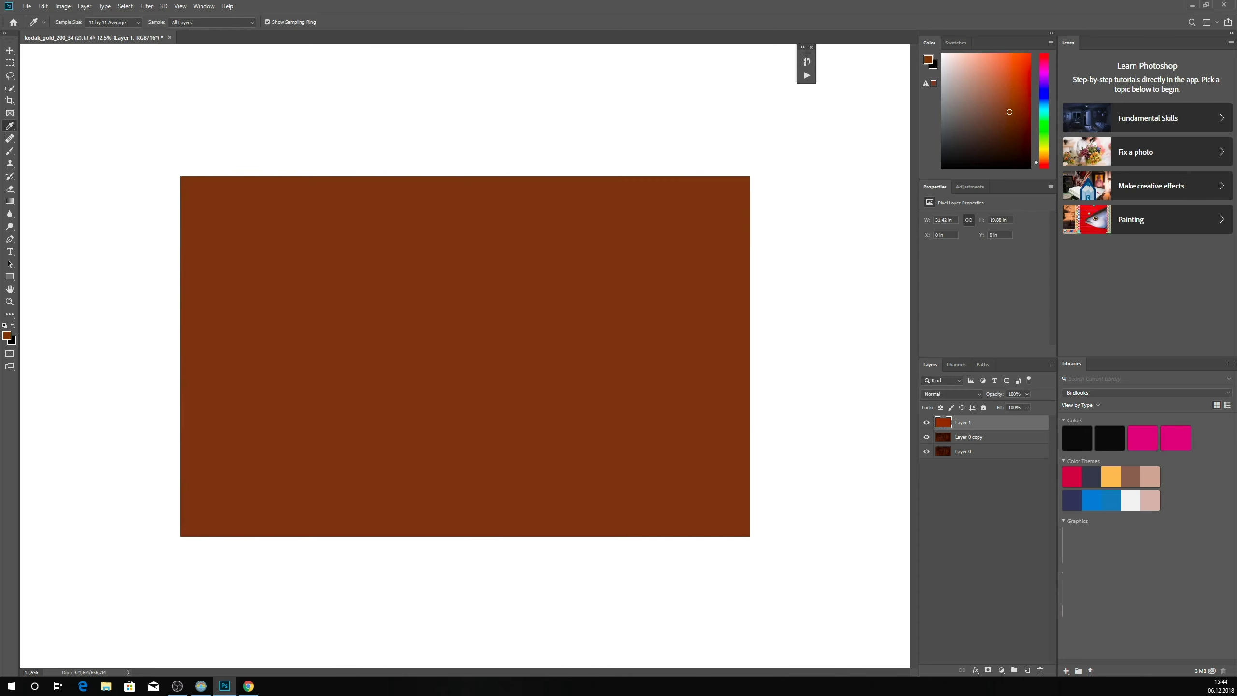
# Set the orange fill layer's blend mode to Divide, and stamp the visible result onto a new inverted layer
pyautogui.click(951, 393)
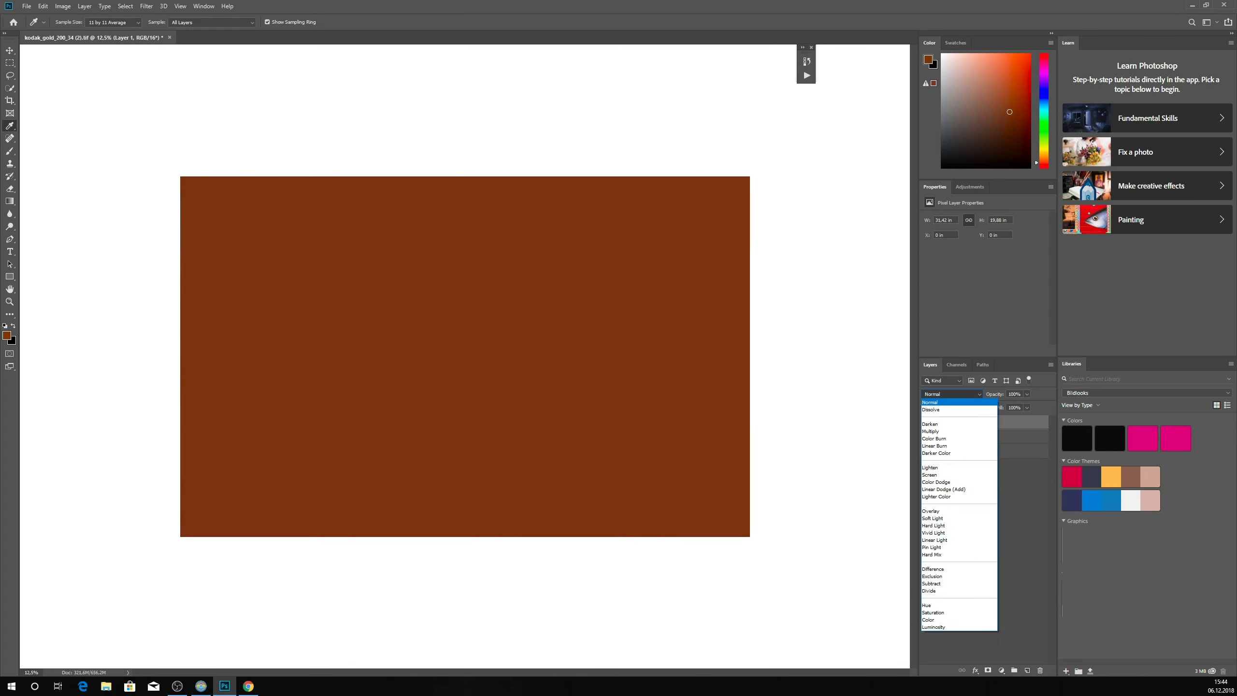
pyautogui.press('Return')
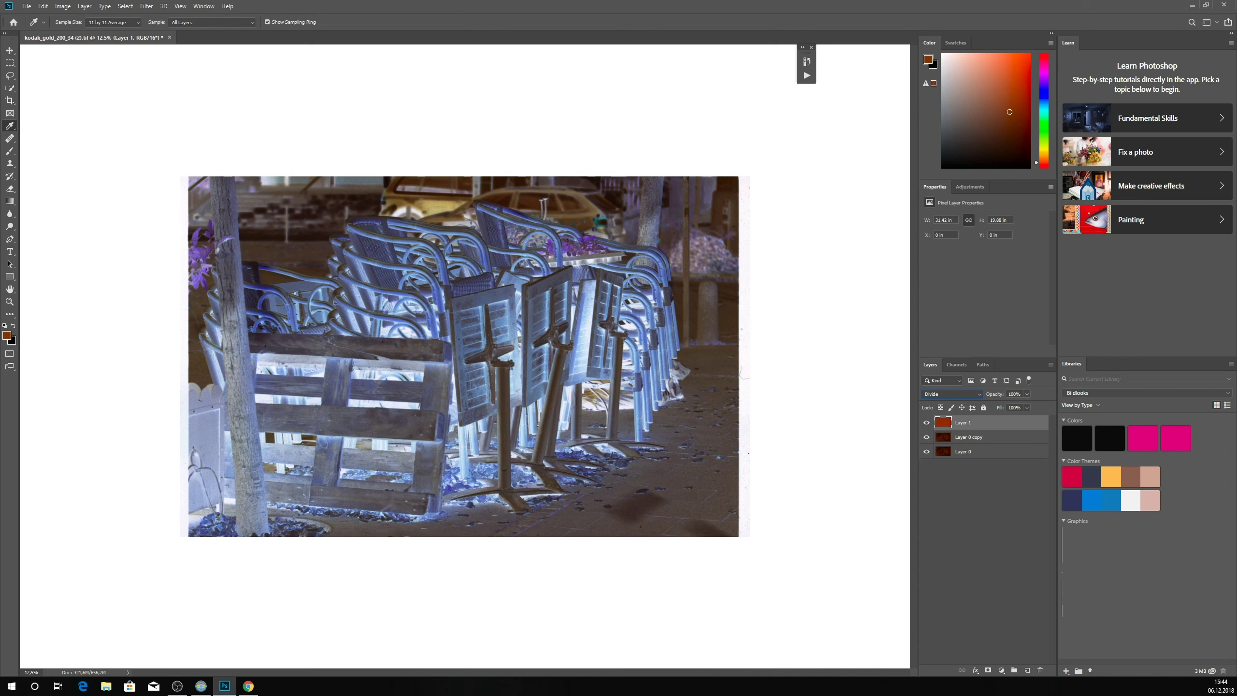
pyautogui.hotkey('ctrl', 'shift', 'alt', 'e')
pyautogui.hotkey('ctrl', 'i')
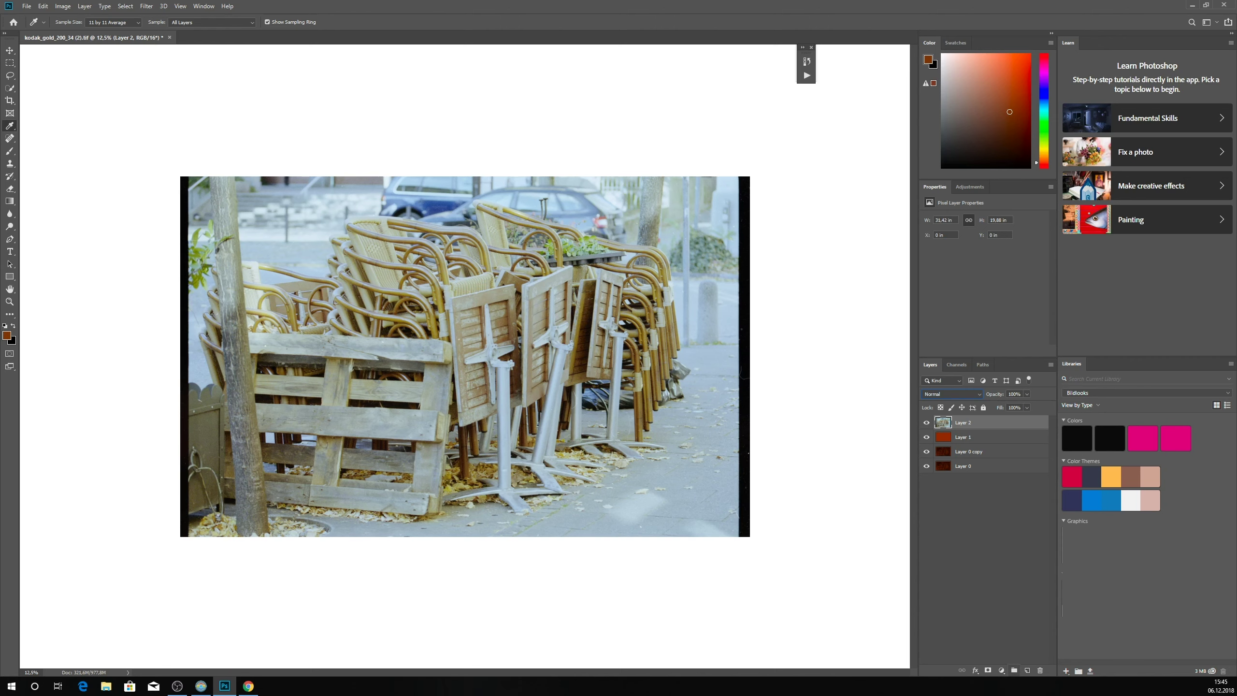
# Add a Curves adjustment above the inverted layer and sample its black point from the black film border
pyautogui.click(1001, 670)
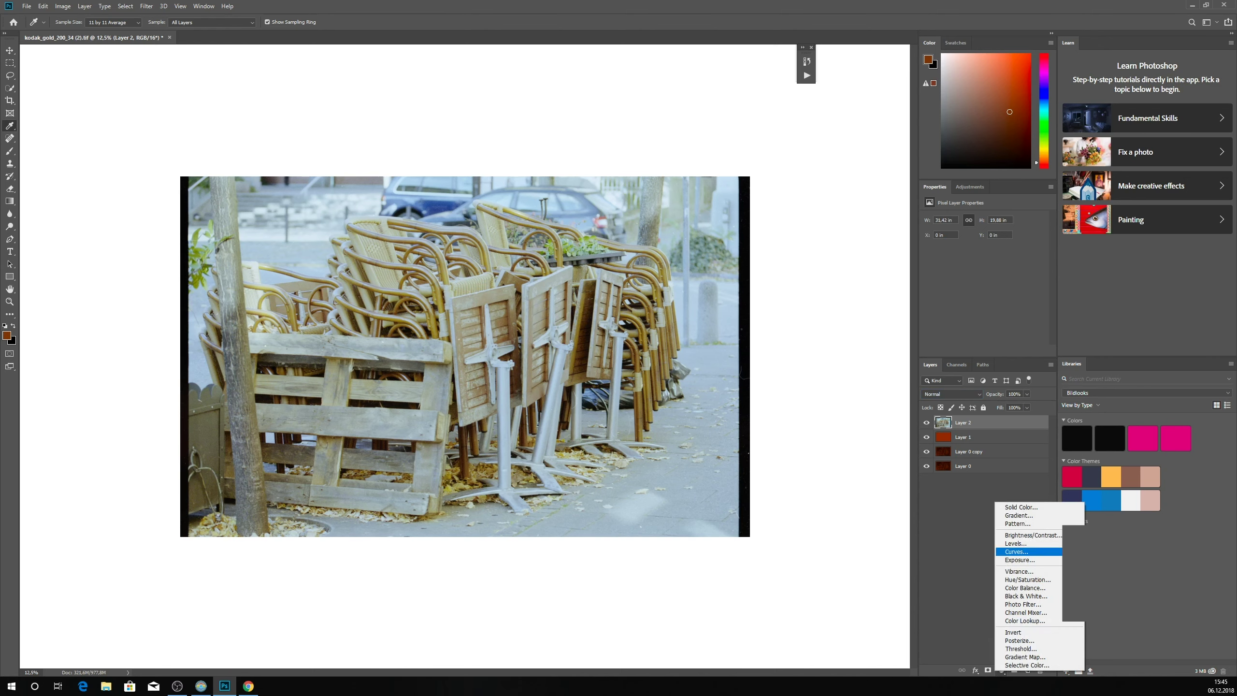
pyautogui.click(1016, 552)
pyautogui.click(929, 247)
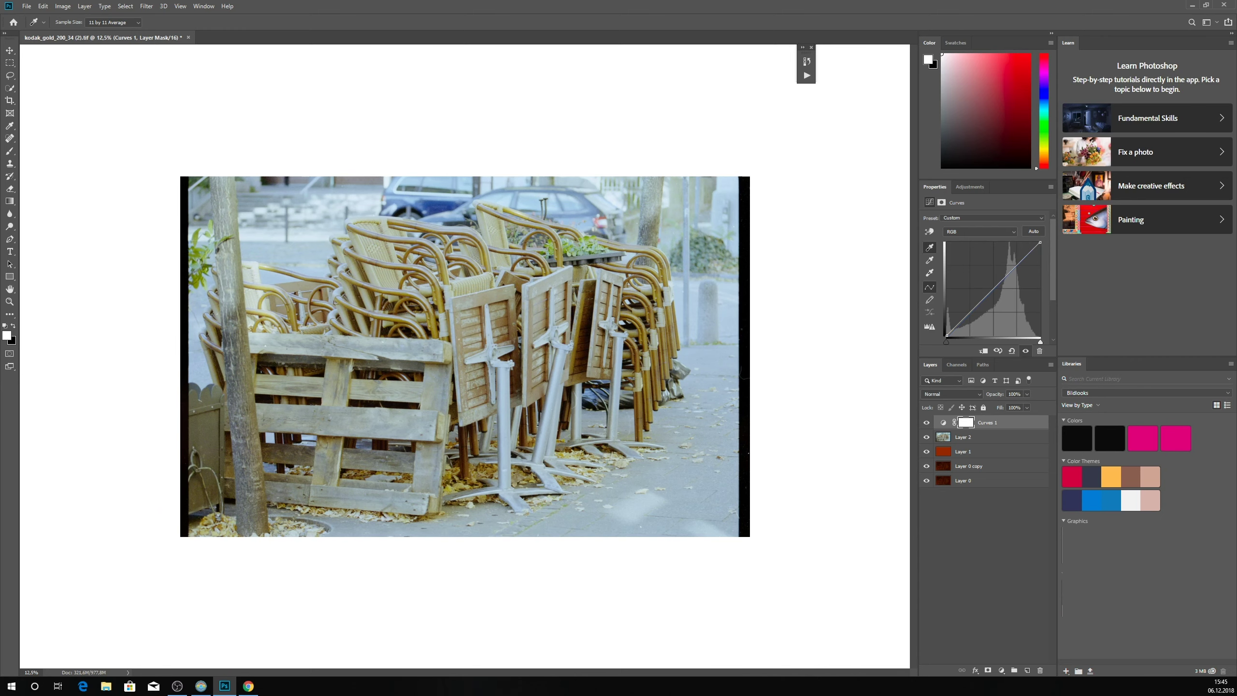
# Crop the image to remove the black film borders on its left and right edges
pyautogui.press('c')
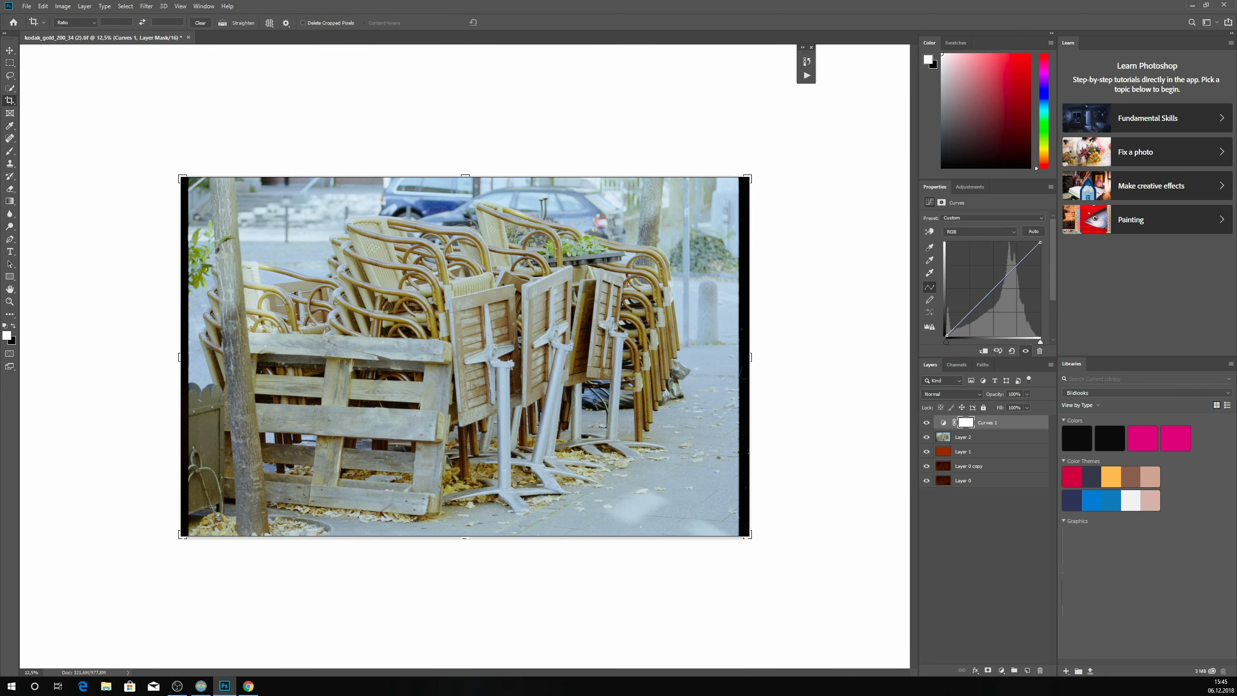
pyautogui.moveTo(180, 343); pyautogui.dragTo(185, 343)
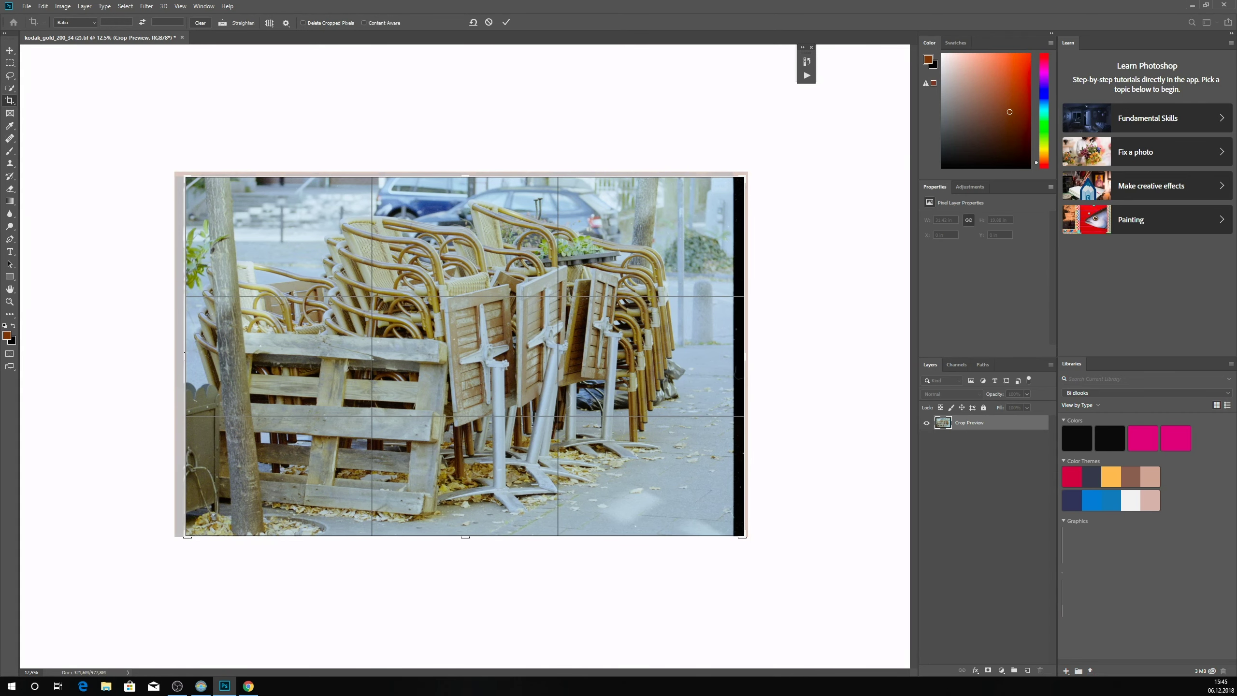
pyautogui.moveTo(745, 356); pyautogui.dragTo(739, 347)
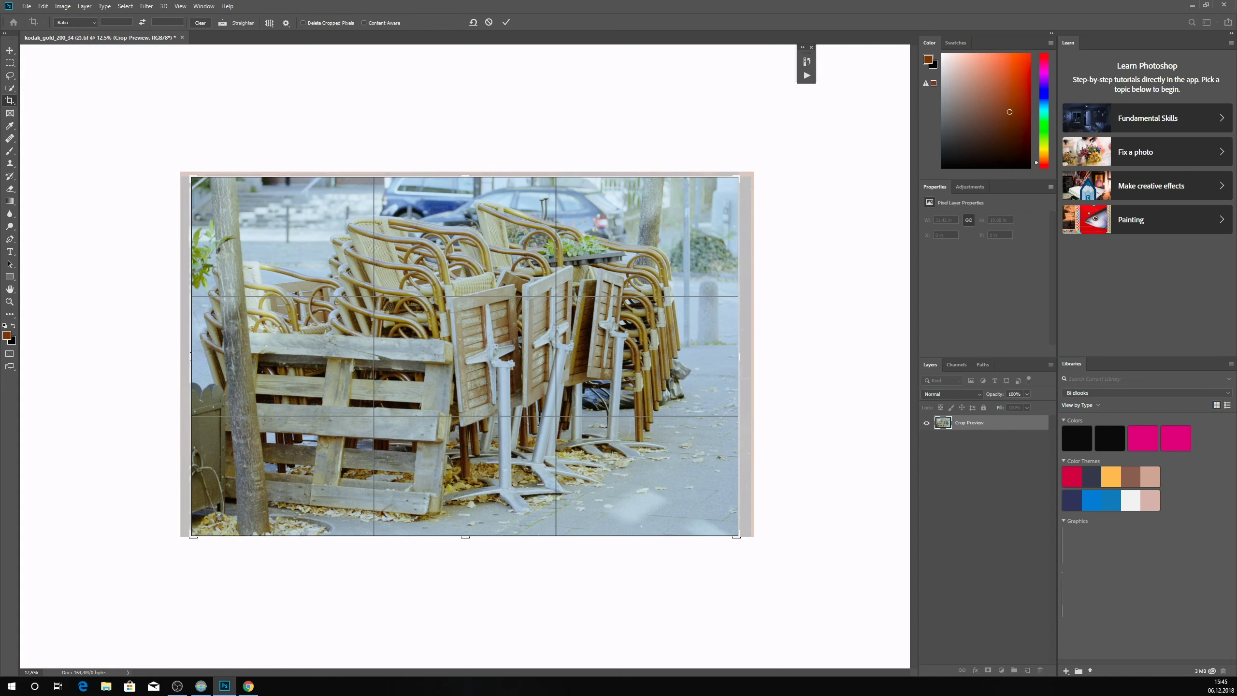
pyautogui.press('Return')
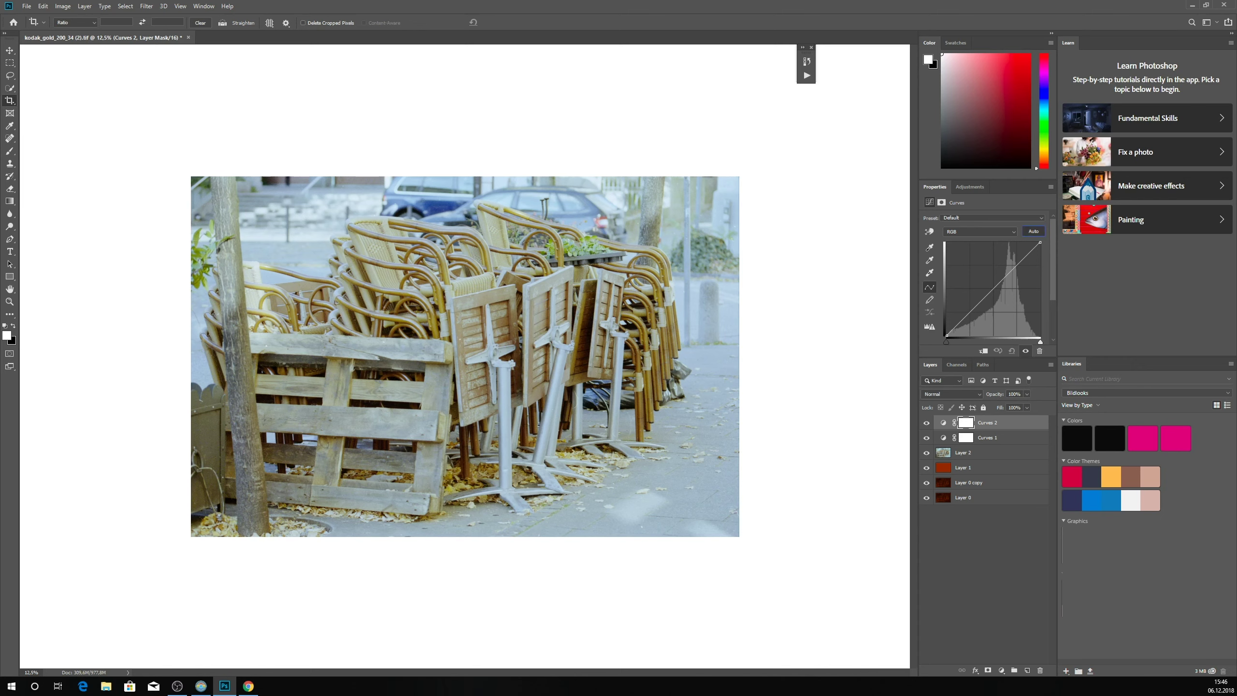
# Apply the Enhance Per Channel Contrast auto correction to a second Curves adjustment
pyautogui.keyDown('alt'); pyautogui.click(1033, 231); pyautogui.keyUp('alt')
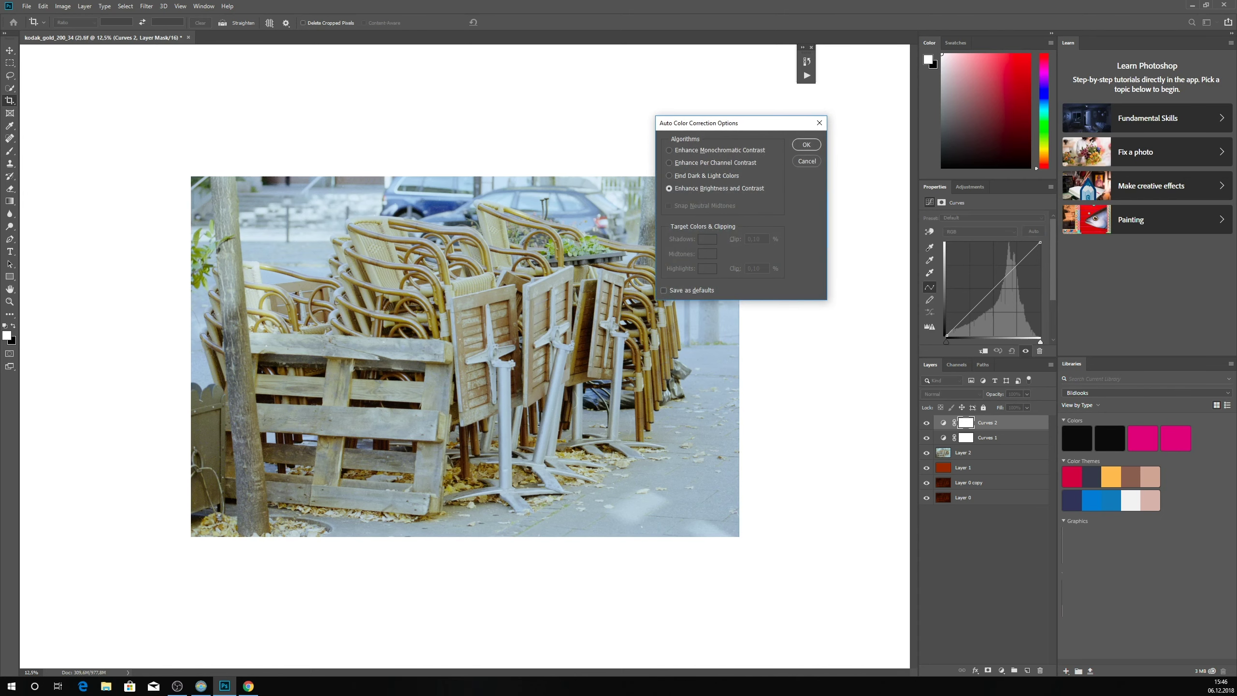
pyautogui.moveTo(723, 128); pyautogui.dragTo(794, 223)
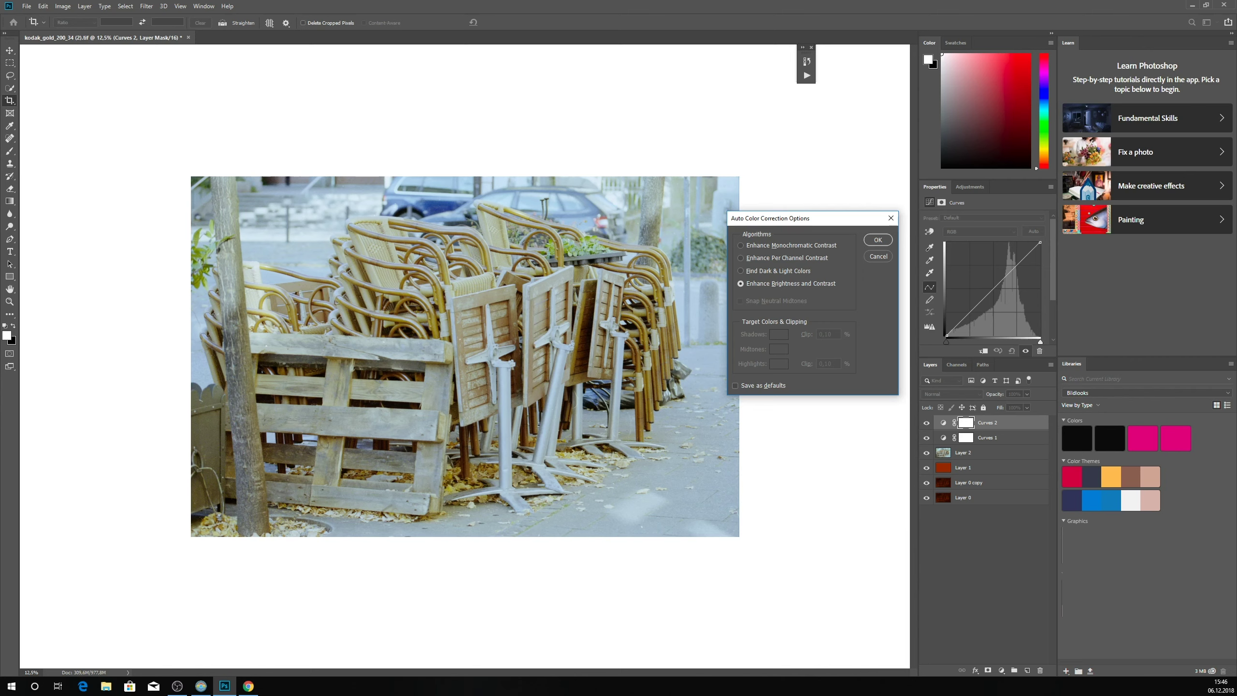
pyautogui.click(740, 257)
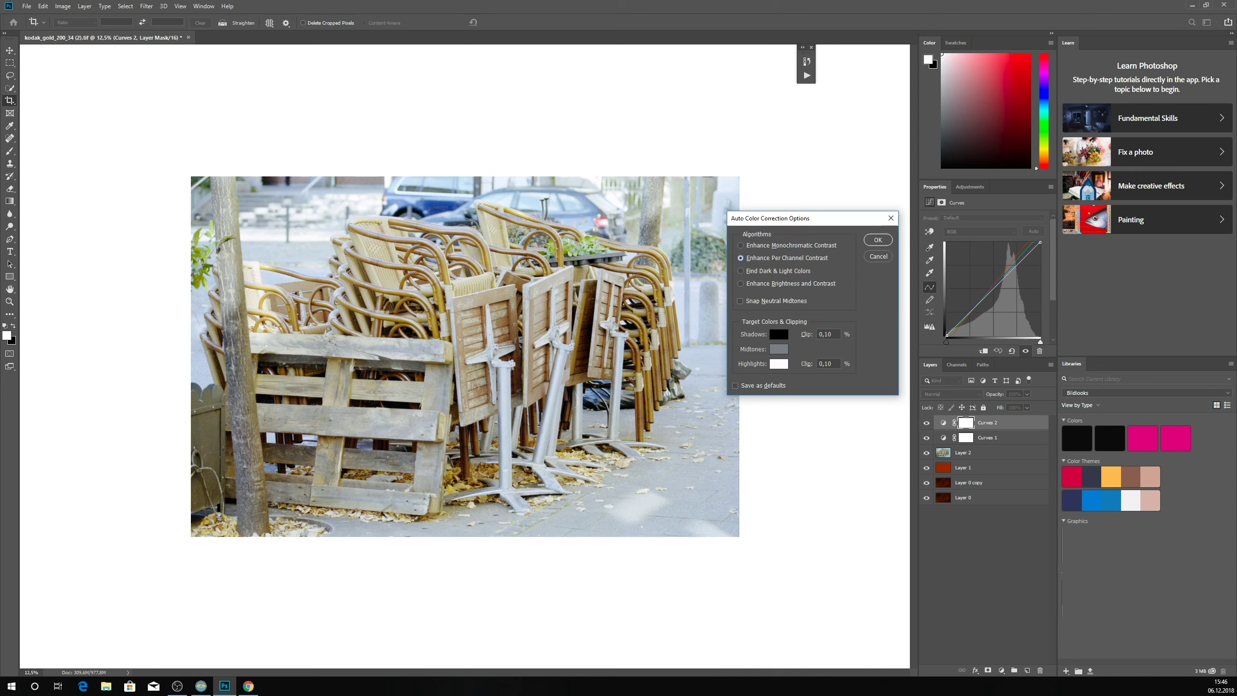
pyautogui.moveTo(826, 222); pyautogui.dragTo(840, 189)
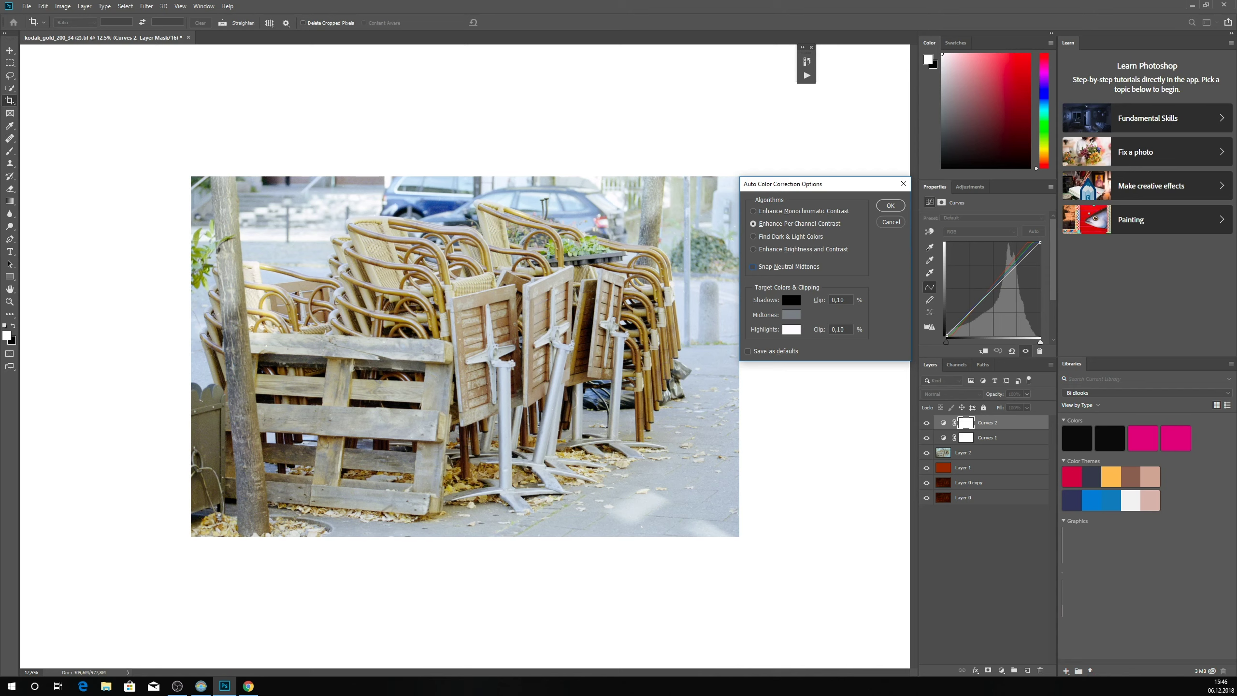
pyautogui.press('Return')
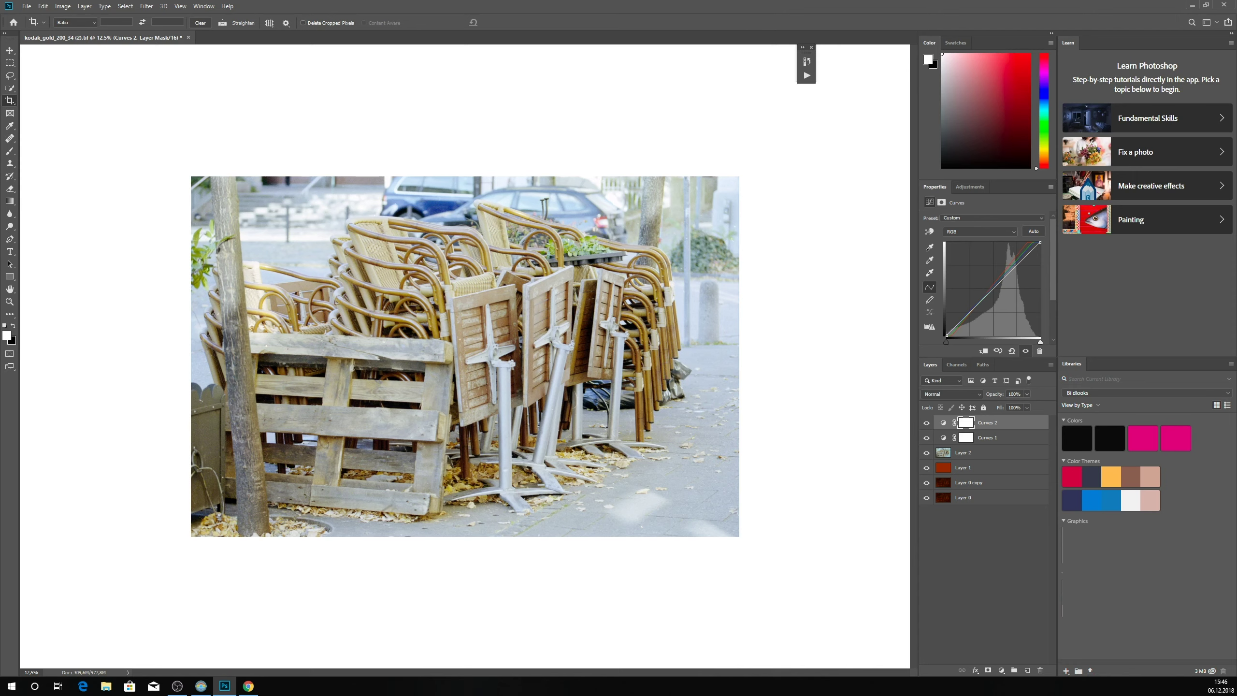
# Add a Color Balance adjustment, shifting the midtones toward red, magenta and yellow and fine-tuning the other tonal ranges
pyautogui.click(1001, 671)
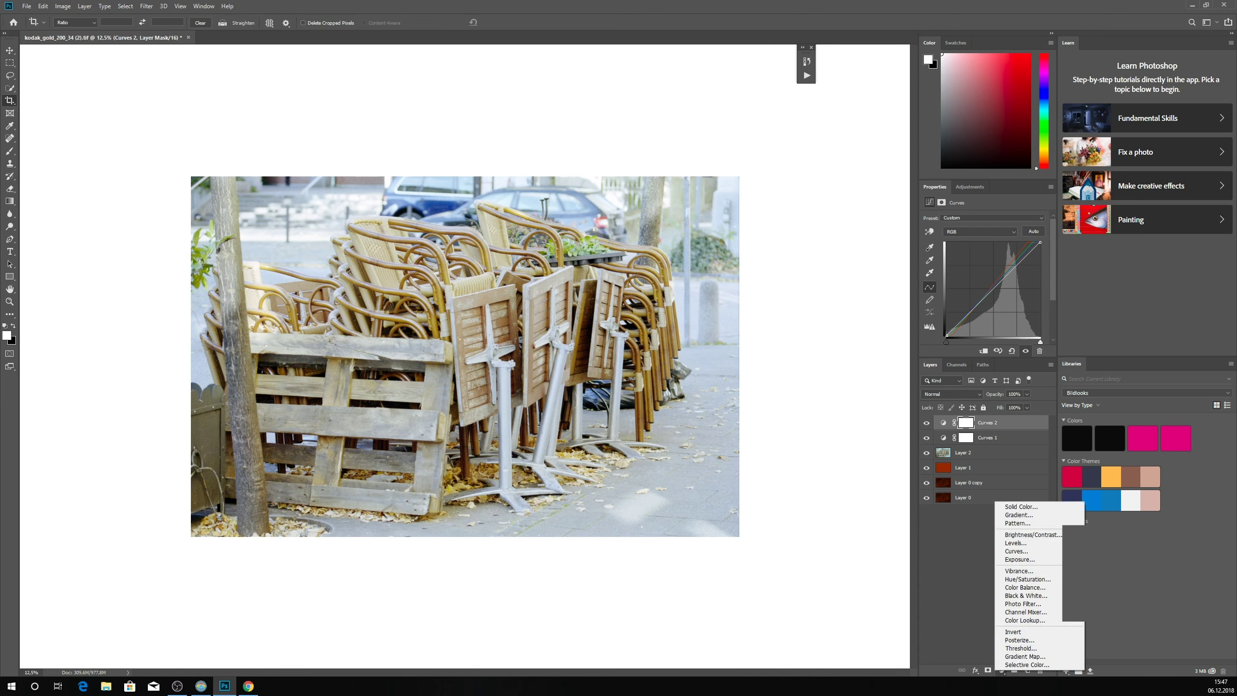
pyautogui.click(1025, 587)
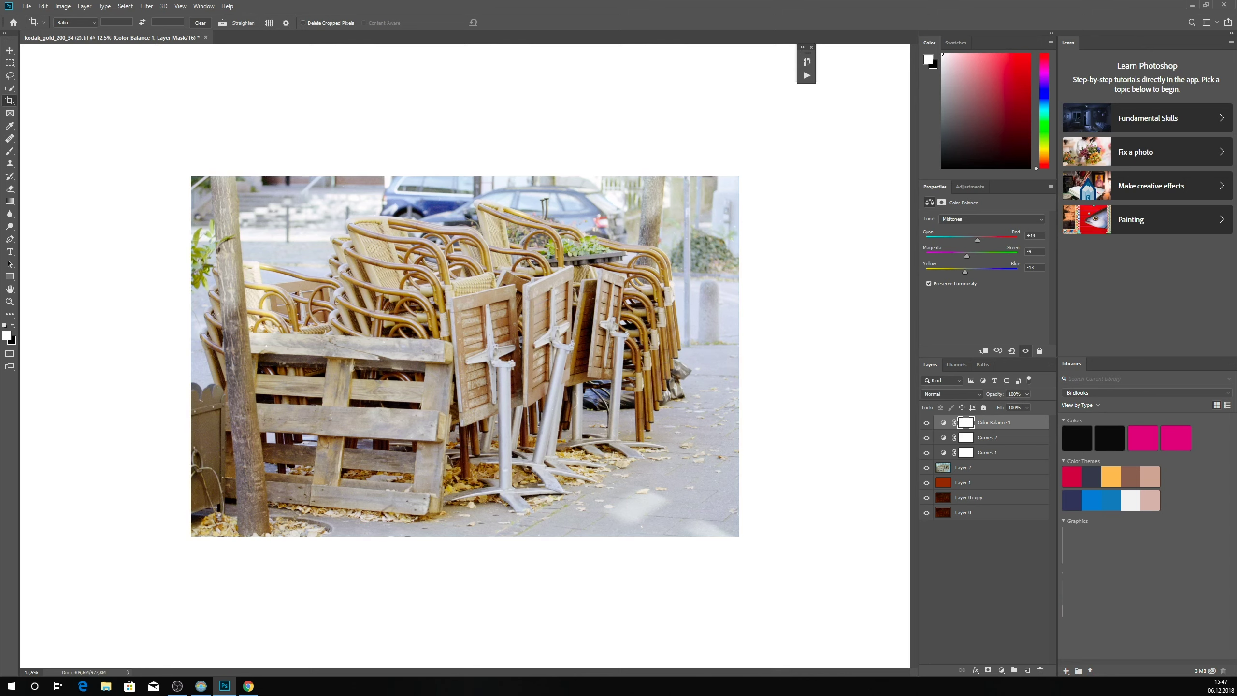
pyautogui.click(991, 218)
pyautogui.click(974, 223)
pyautogui.click(991, 219)
pyautogui.click(954, 242)
pyautogui.hotkey('ctrl', 'z')
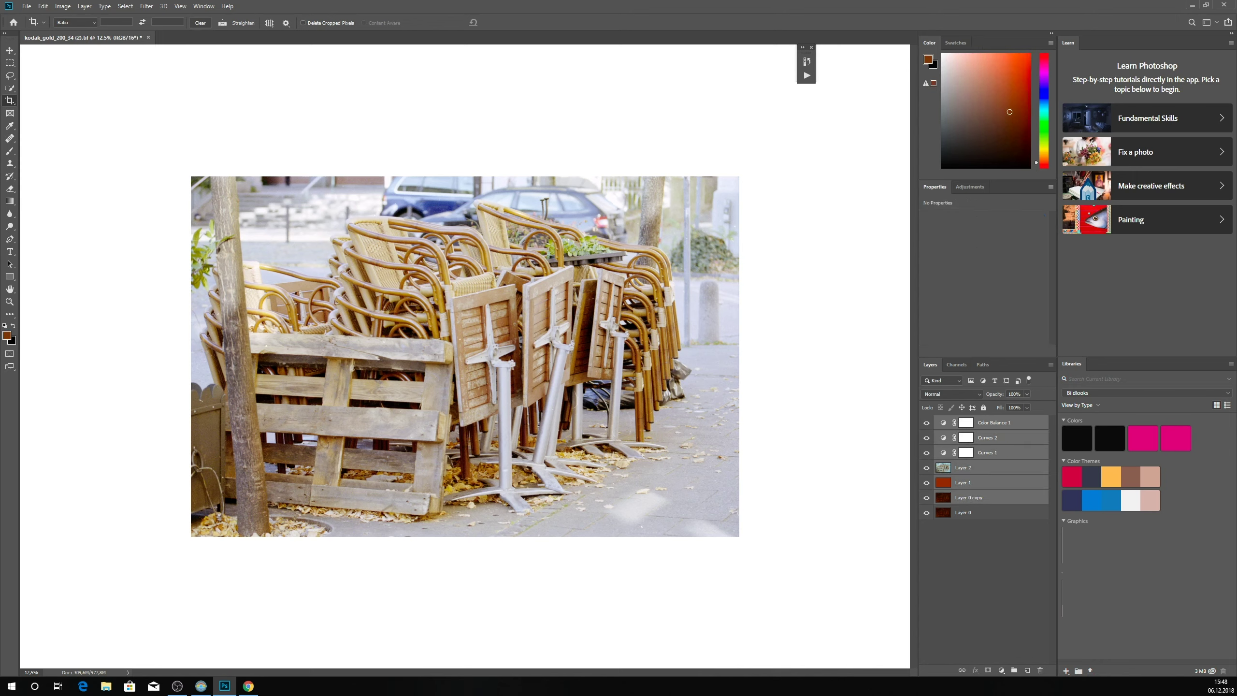
# Group all layers above Layer 0 under the name "way one." and hide the group
pyautogui.hotkey('ctrl', 'g')
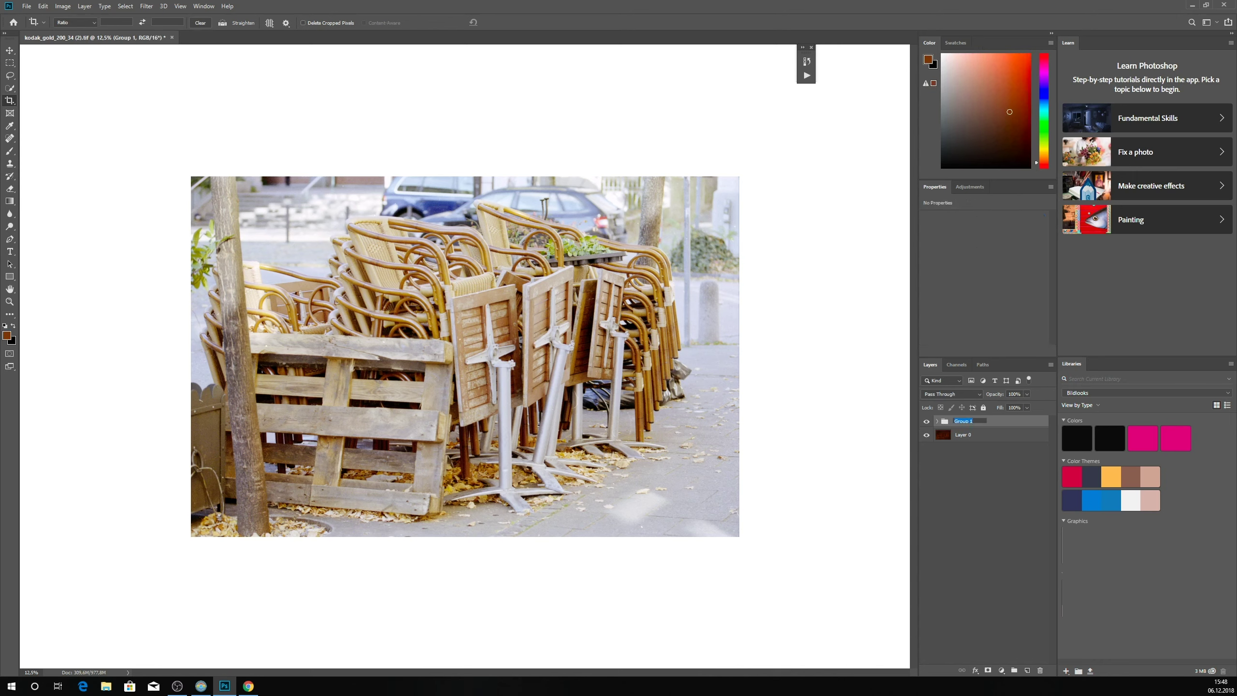
pyautogui.write('wav one.')
pyautogui.press('Return')
pyautogui.hotkey('ctrl', ',')
# Extend the crop of the original negative at its left edge to bring back part of the orange film border
pyautogui.hotkey('alt', '[')
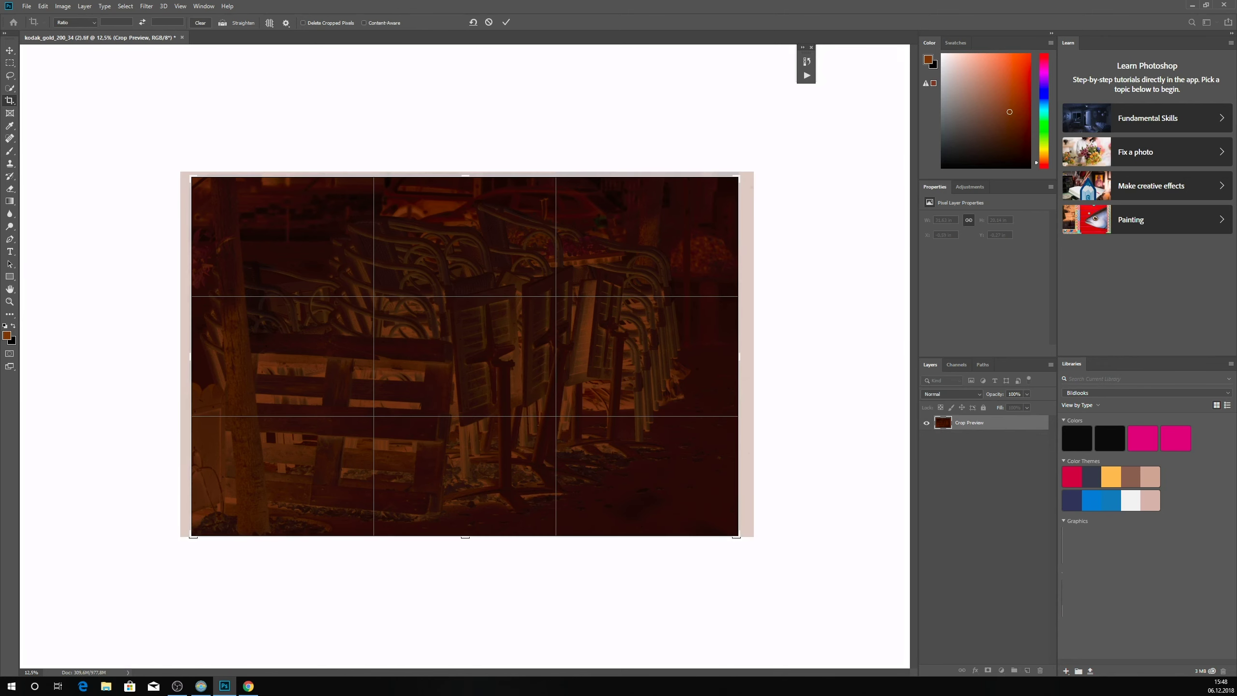
pyautogui.moveTo(190, 356); pyautogui.dragTo(185, 356)
pyautogui.press('Return')
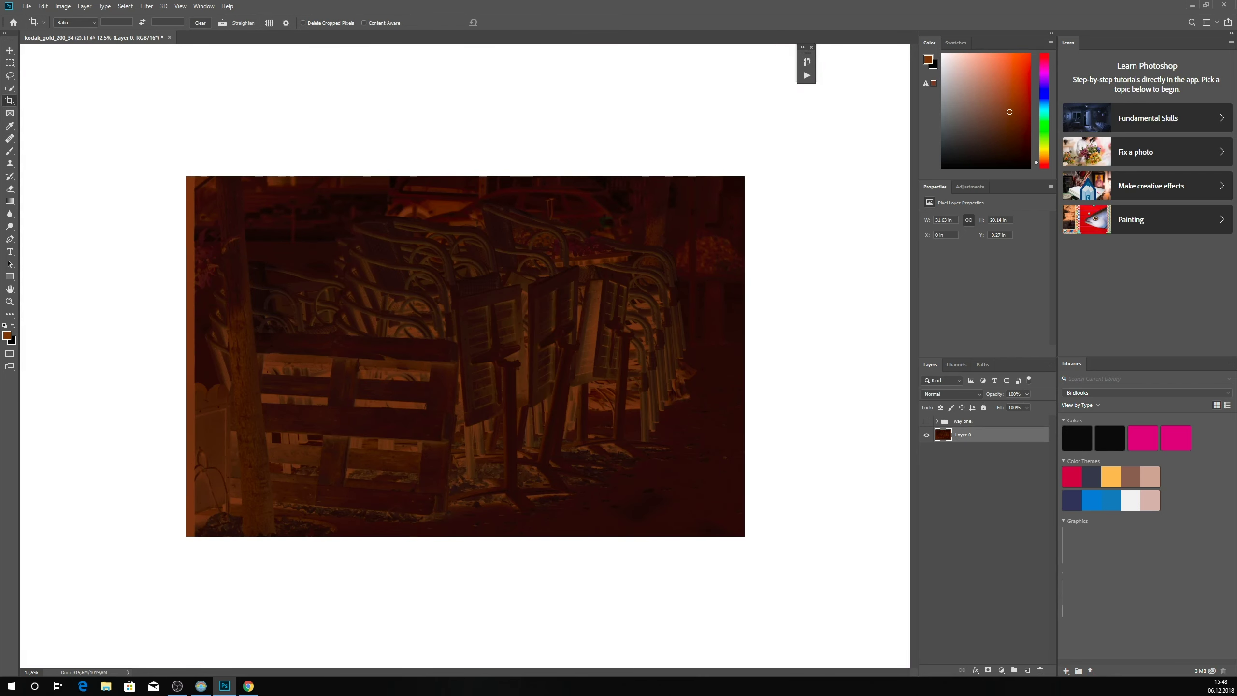
# Duplicate Layer 0 below the hidden group and invert the copy
pyautogui.hotkey('ctrl', 'j')
pyautogui.press('ctrl')
pyautogui.hotkey('ctrl', 'i')
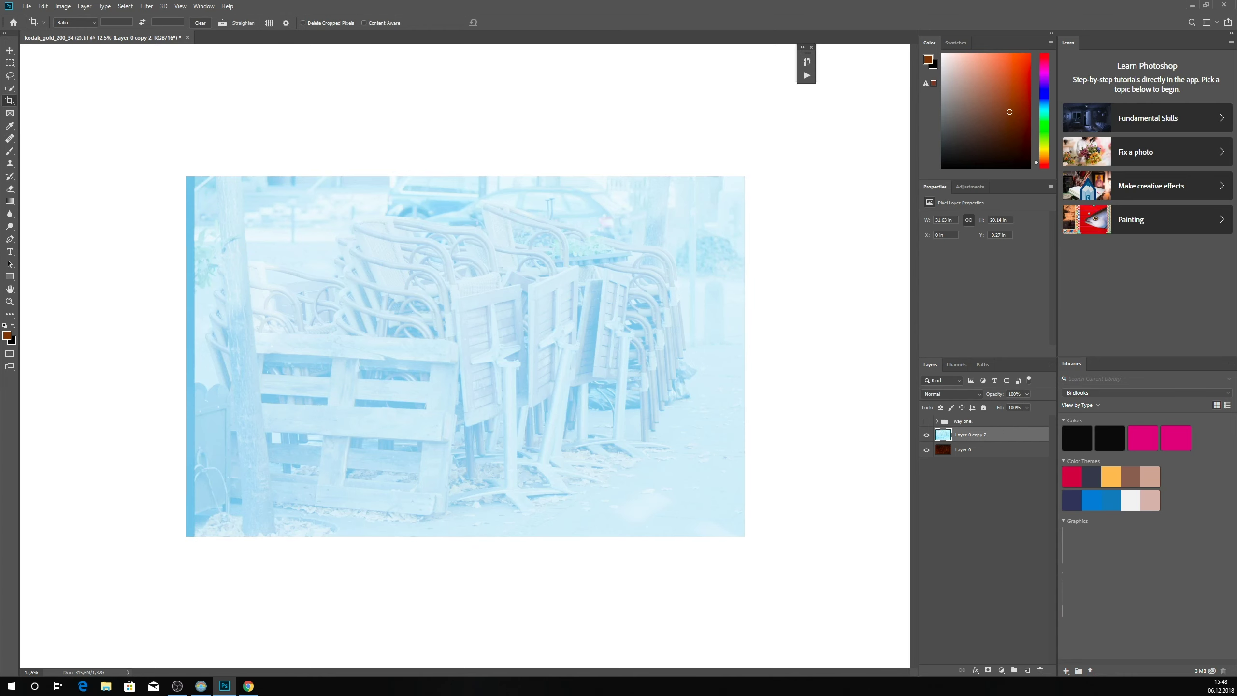
# Add a Curves adjustment above the inverted copy and sample its black point from the blue film border
pyautogui.click(1001, 671)
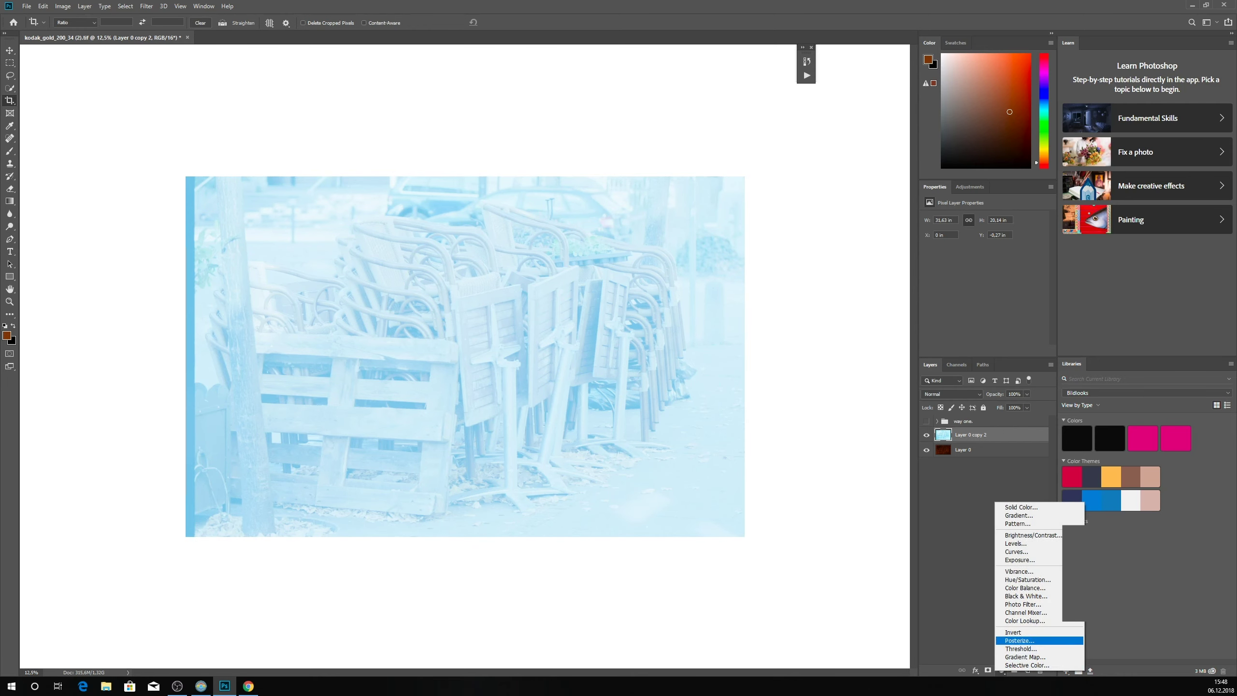
pyautogui.click(1017, 551)
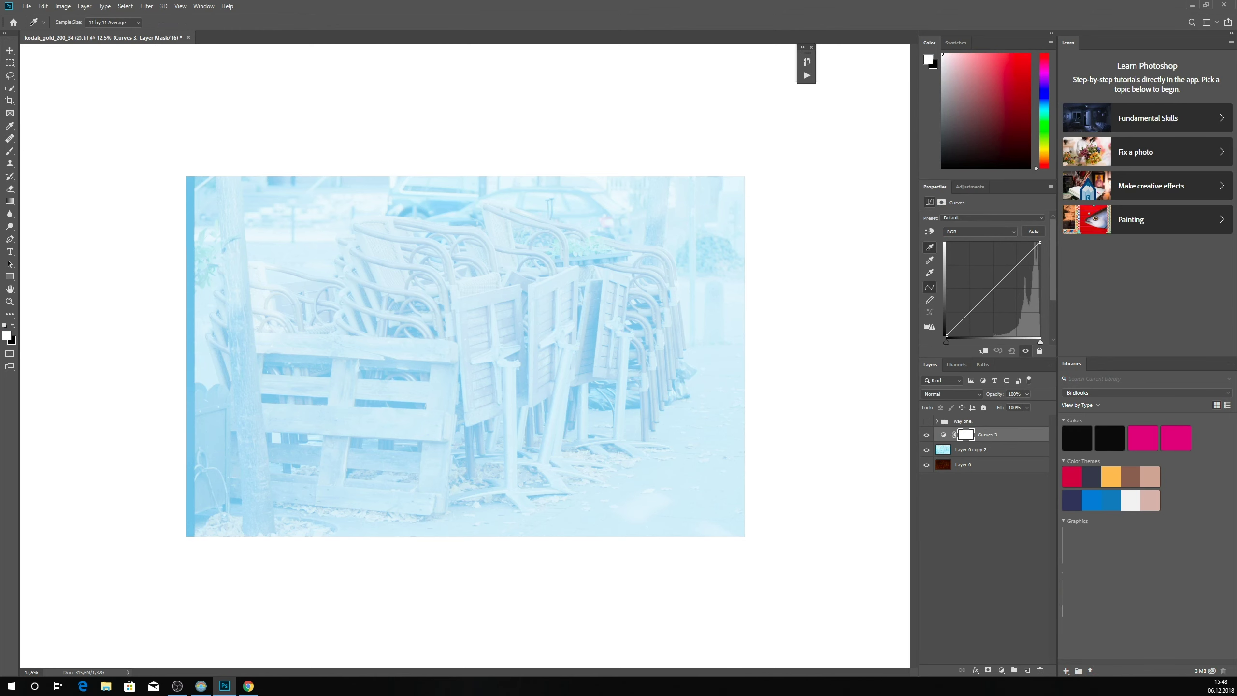
pyautogui.click(190, 356)
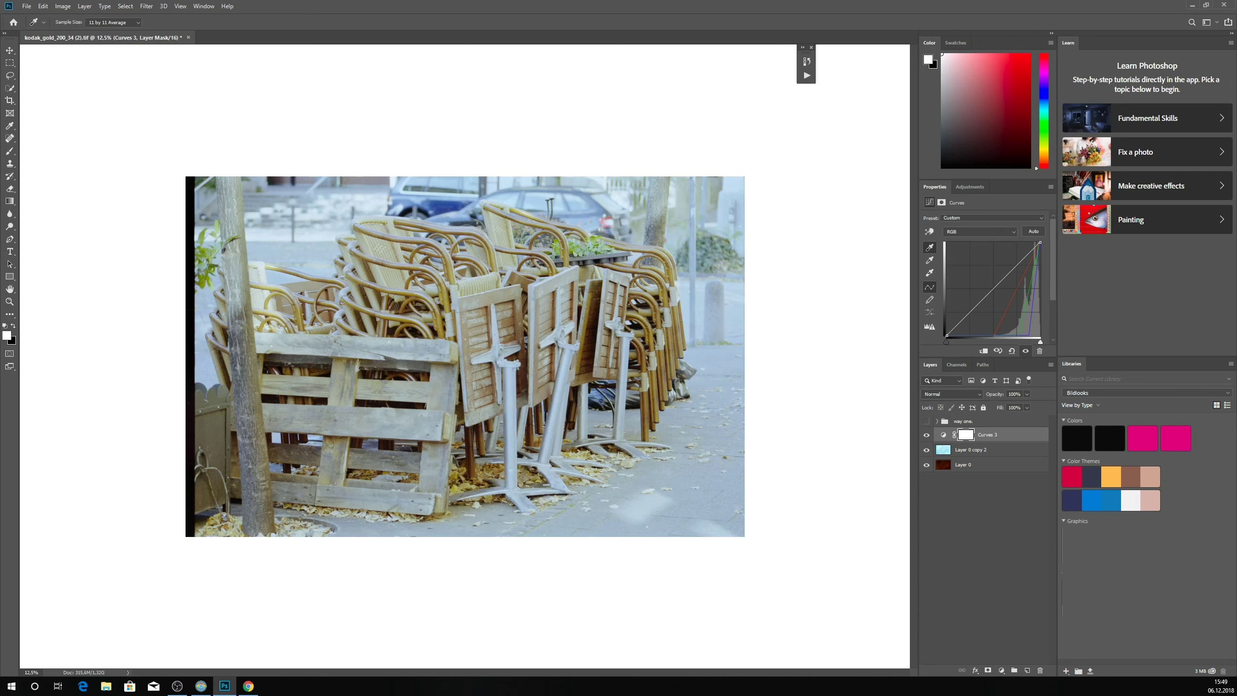
# Add a second Curves adjustment above the first and sample its gray point from a neutral area of the photo
pyautogui.click(1001, 671)
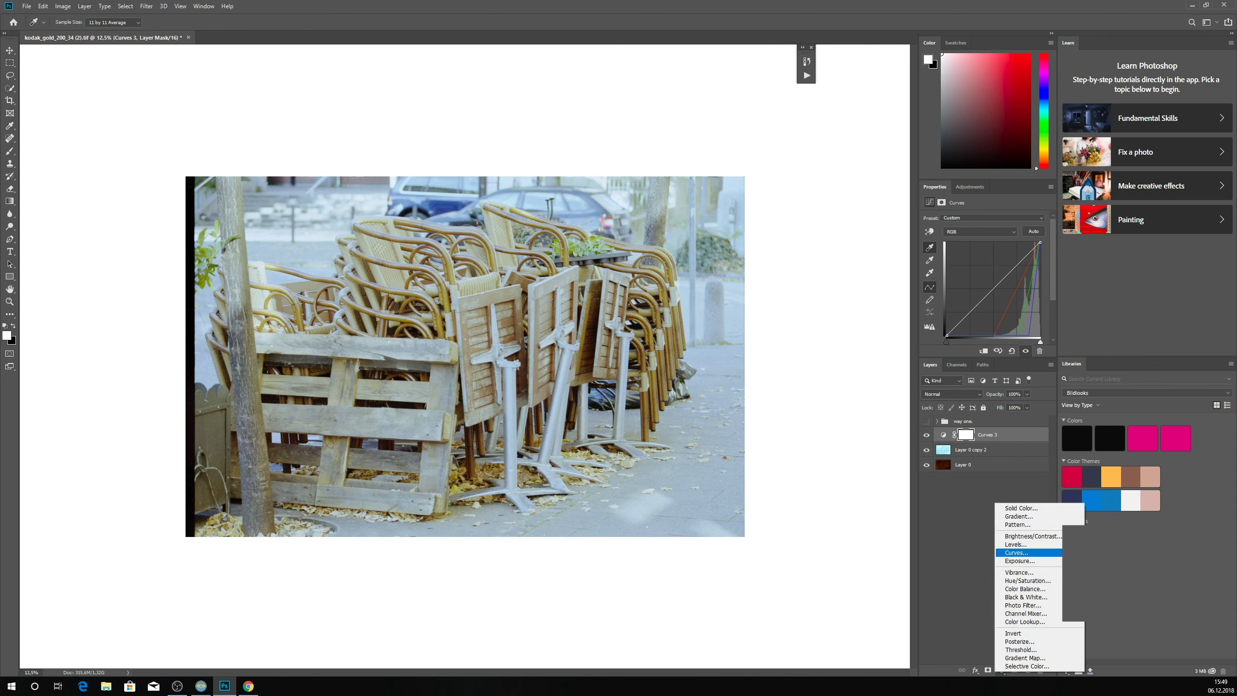
pyautogui.click(1016, 552)
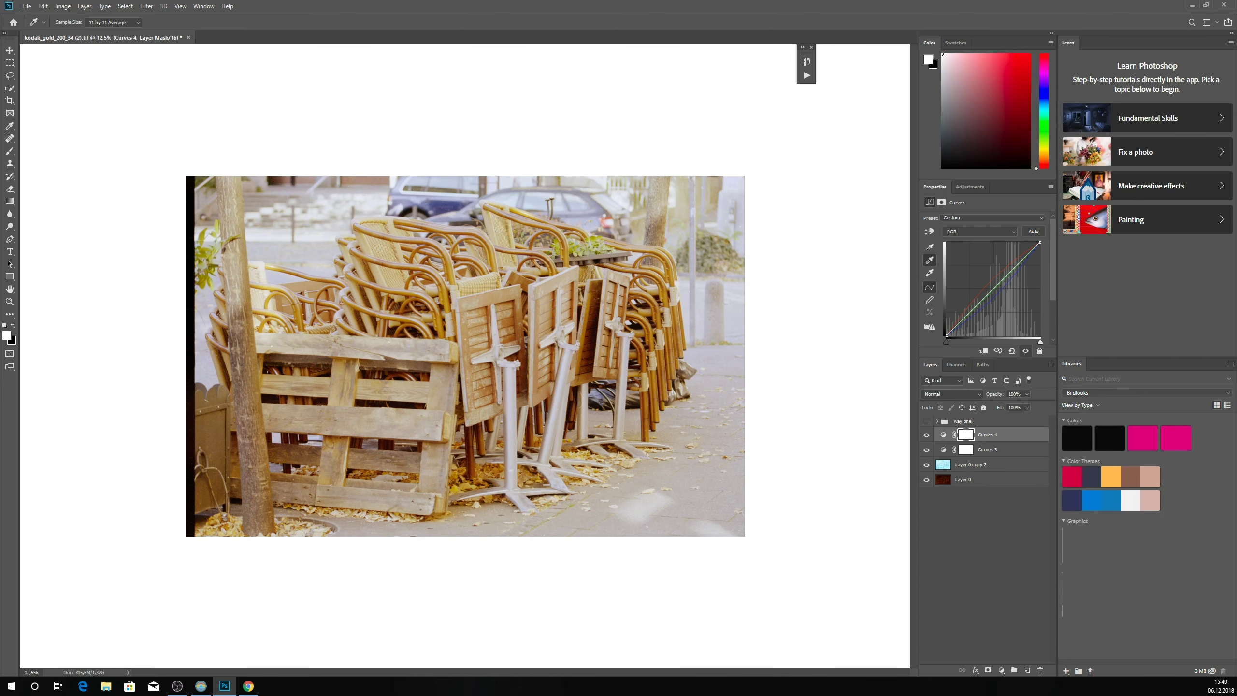
# Crop the black film border off the left edge of the image
pyautogui.press('c')
pyautogui.moveTo(186, 357); pyautogui.dragTo(193, 340)
pyautogui.press('Return')
# Add a third Curves adjustment on top and auto-correct it with the Enhance Per Channel Contrast algorithm
pyautogui.click(1001, 671)
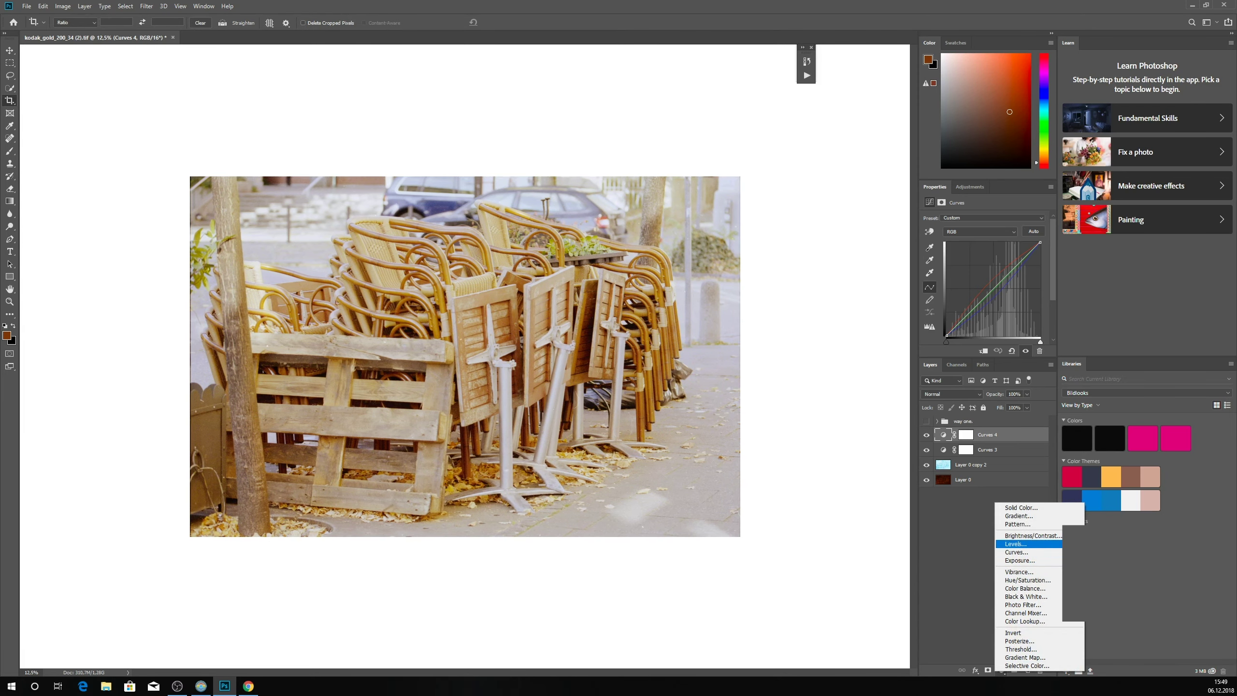
pyautogui.click(1016, 552)
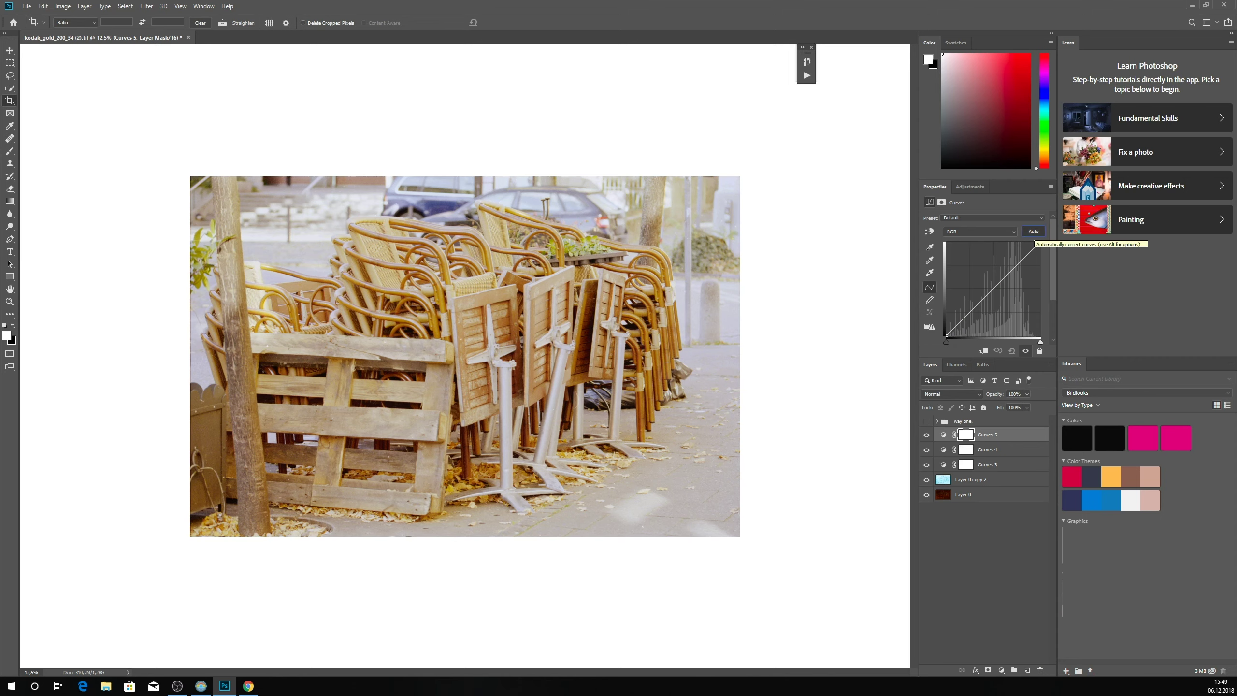
pyautogui.keyDown('alt'); pyautogui.click(1032, 231); pyautogui.keyUp('alt')
pyautogui.click(752, 223)
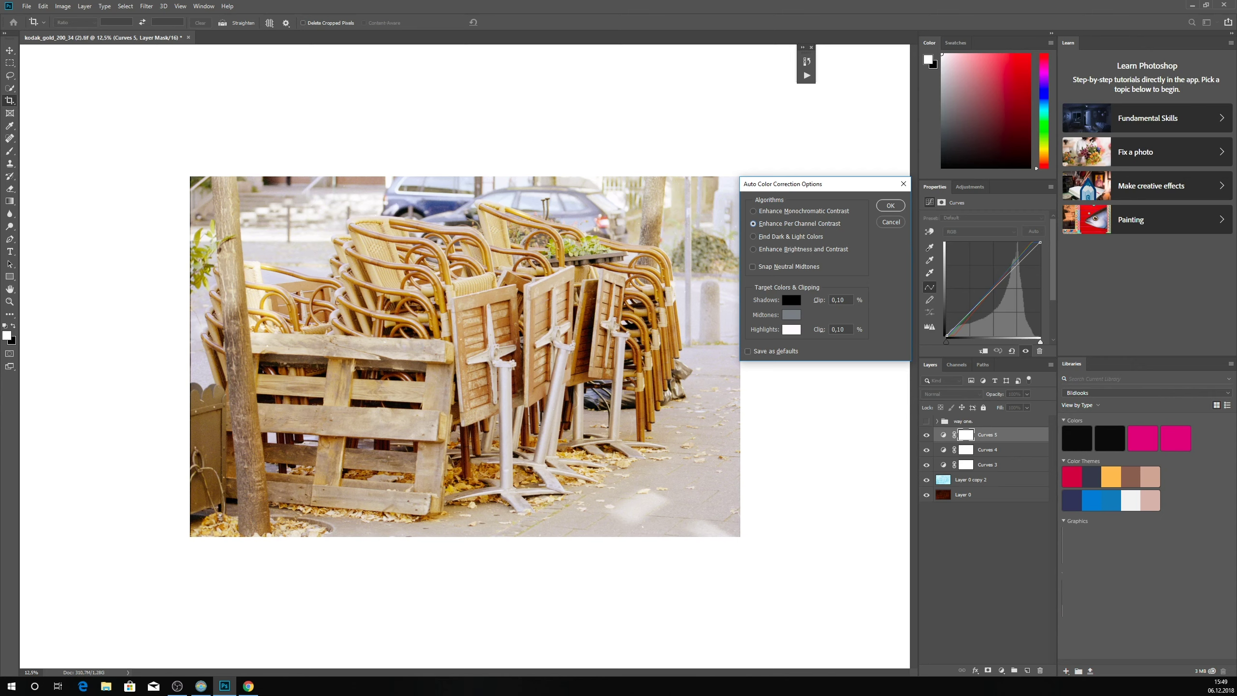
pyautogui.press('Return')
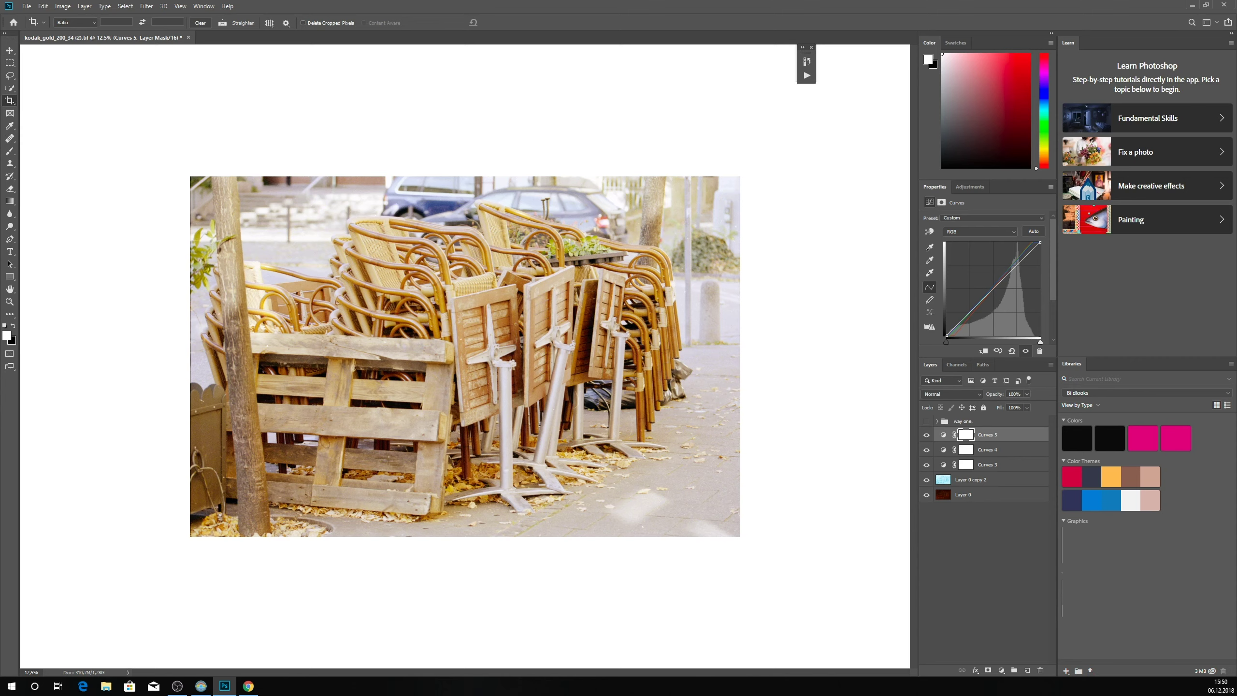
# Add a Hue/Saturation adjustment above the Curves layers and set its saturation to -11
pyautogui.click(1001, 671)
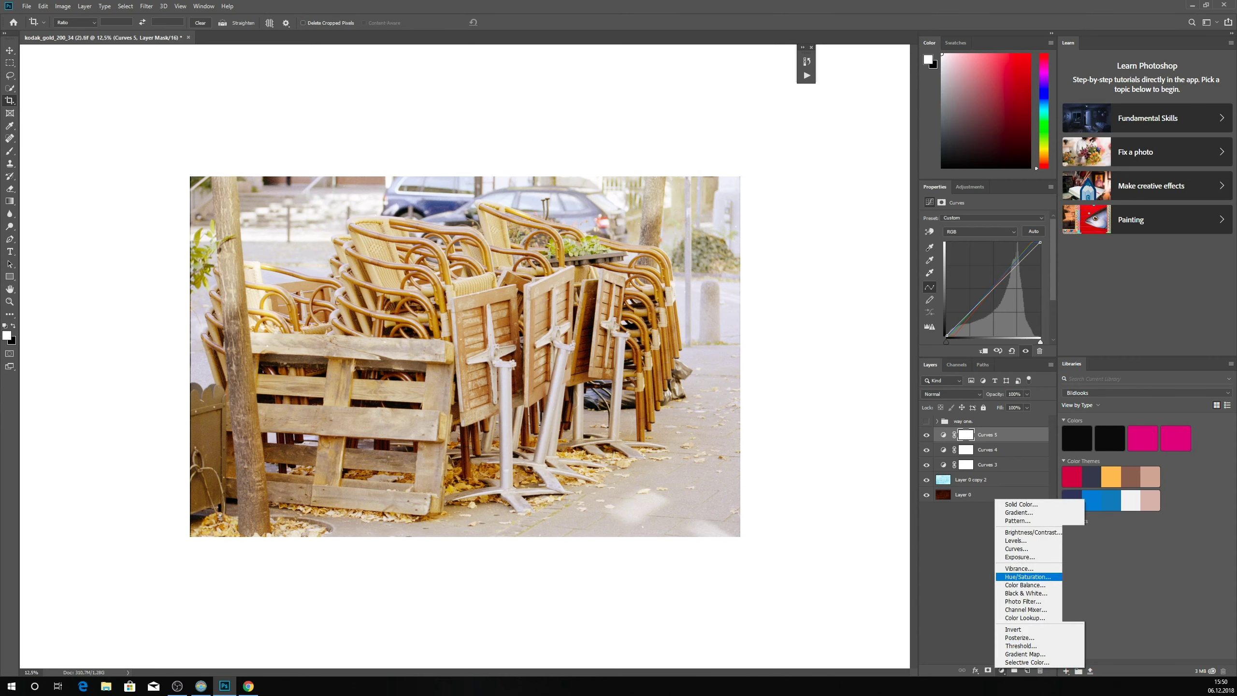
pyautogui.click(1027, 576)
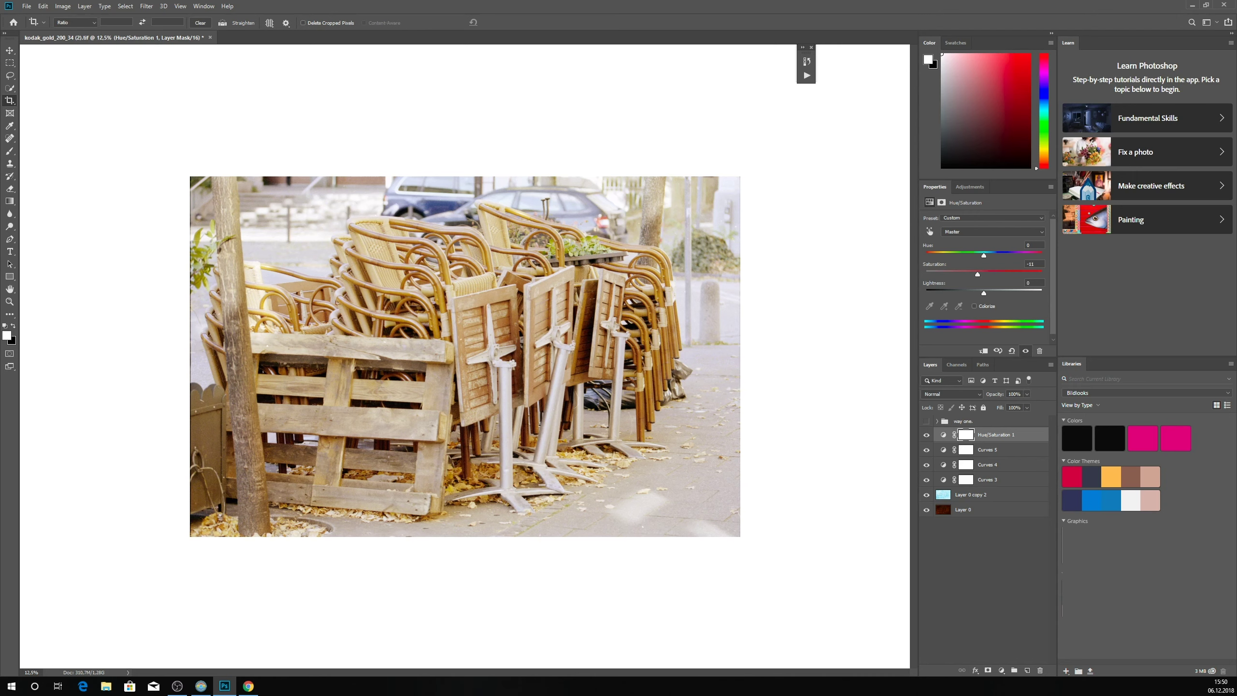
# Group the inverted copy and its four adjustment layers under the name "way two"
pyautogui.keyDown('shift'); pyautogui.click(988, 495); pyautogui.keyUp('shift')
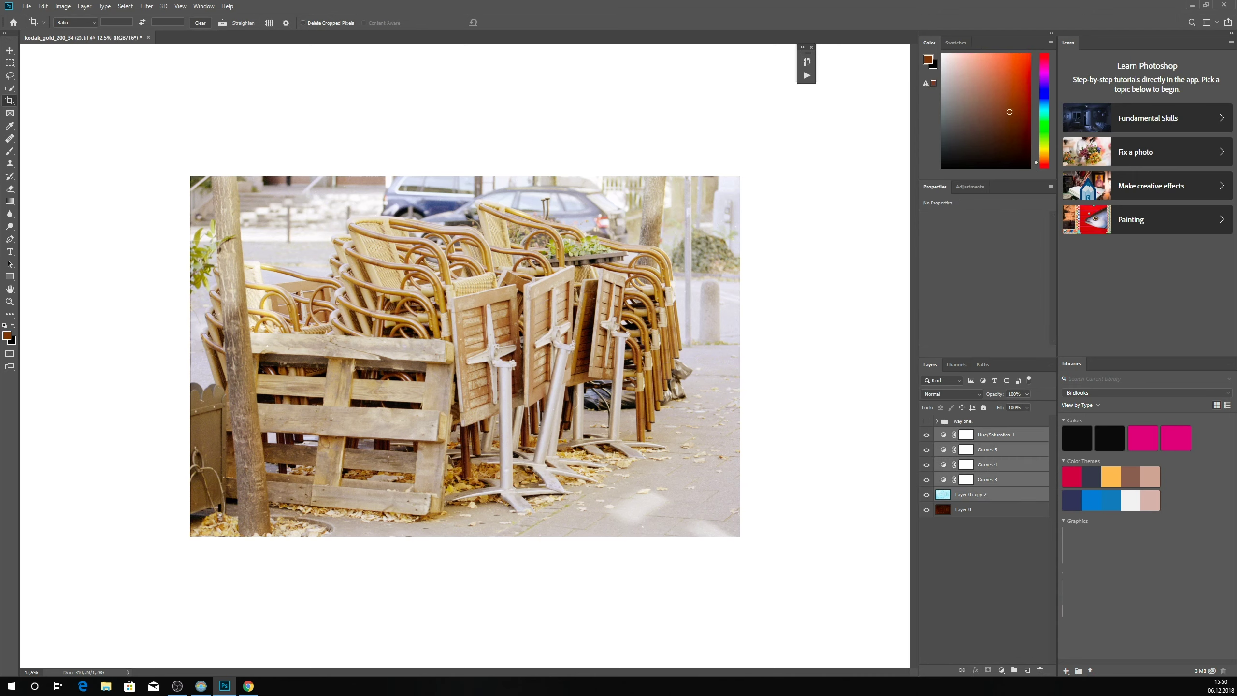
pyautogui.hotkey('ctrl', 'g')
pyautogui.doubleClick(963, 433)
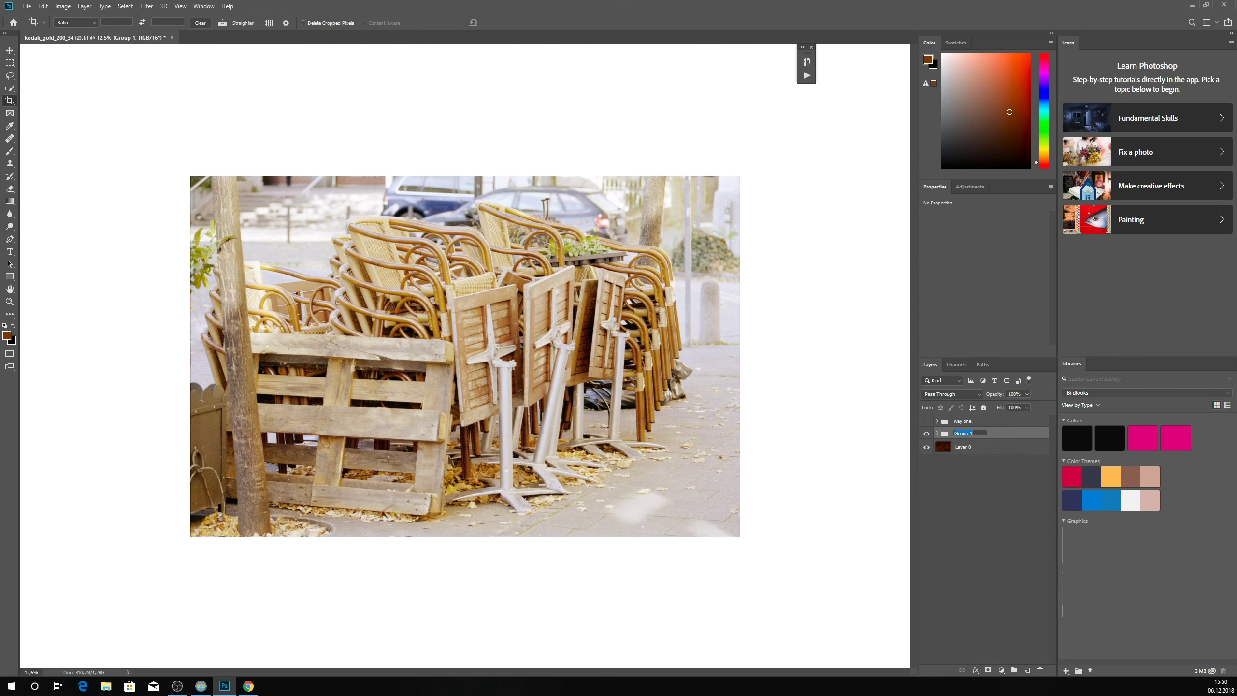
pyautogui.write('way two')
pyautogui.press('Return')
# Compare the two conversions by repeatedly showing and hiding the "way one." group above "way two", ending with "way one." hidden
pyautogui.click(926, 421)
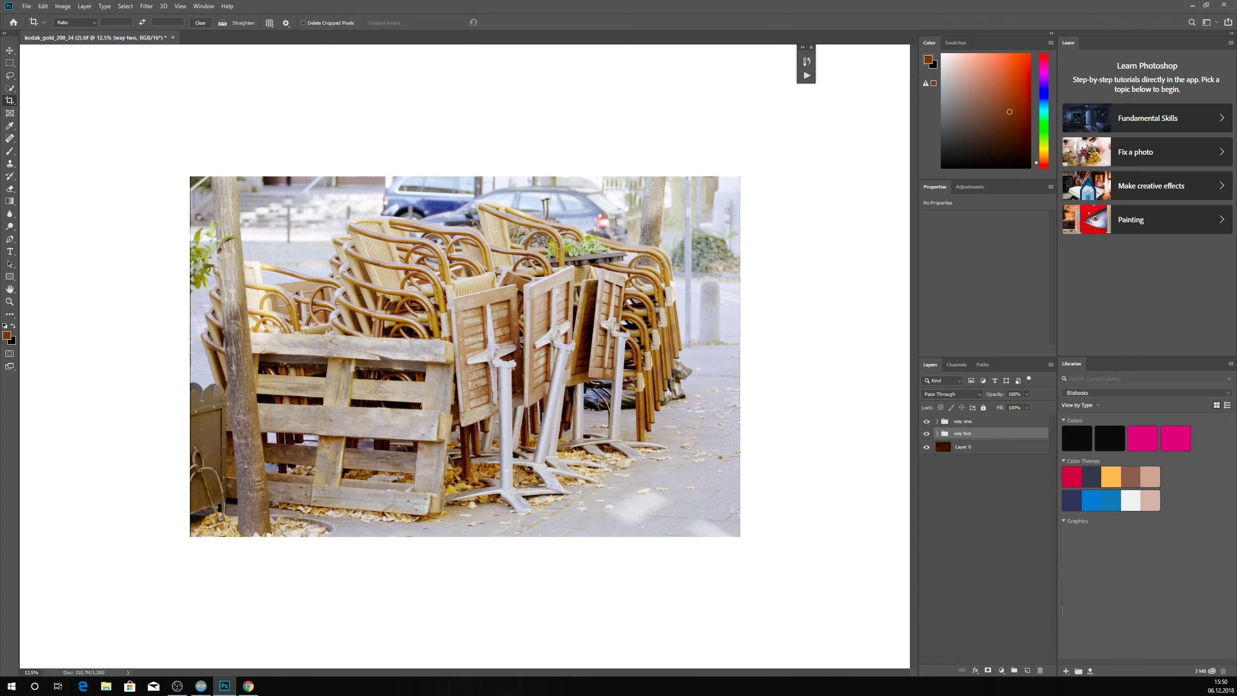
pyautogui.click(926, 421)
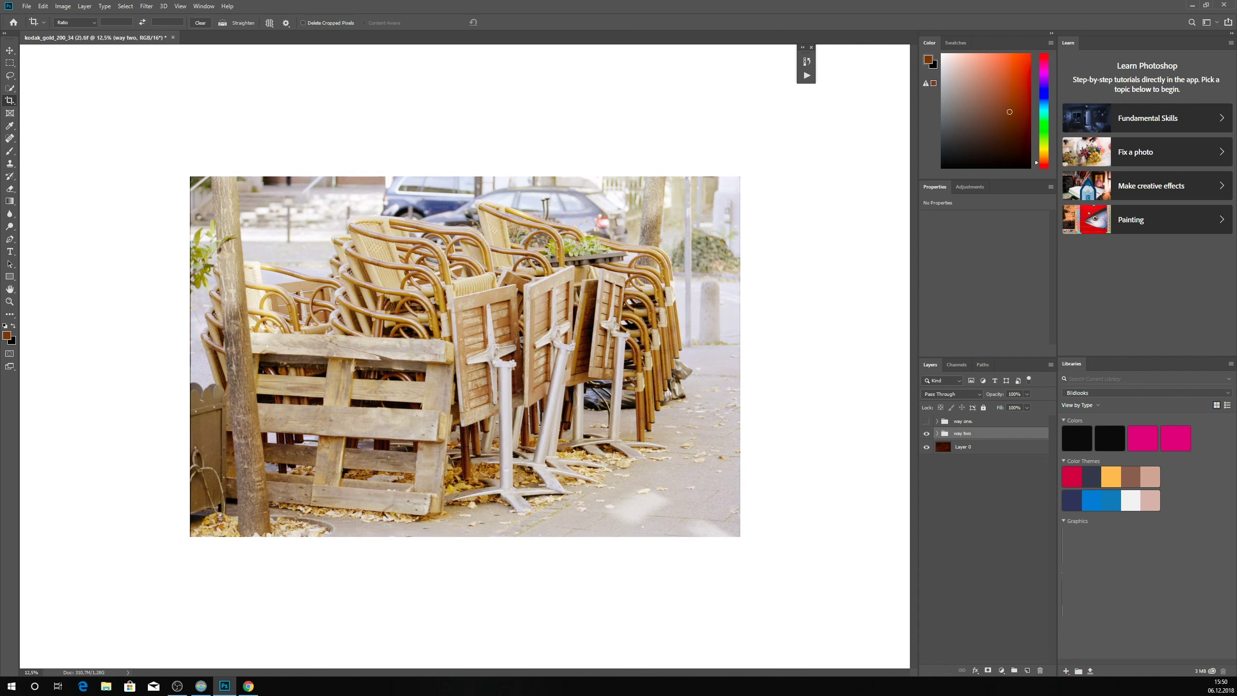
pyautogui.click(926, 420)
pyautogui.click(926, 420)
pyautogui.click(927, 421)
pyautogui.click(926, 421)
pyautogui.click(926, 421)
pyautogui.click(926, 421)
pyautogui.click(926, 420)
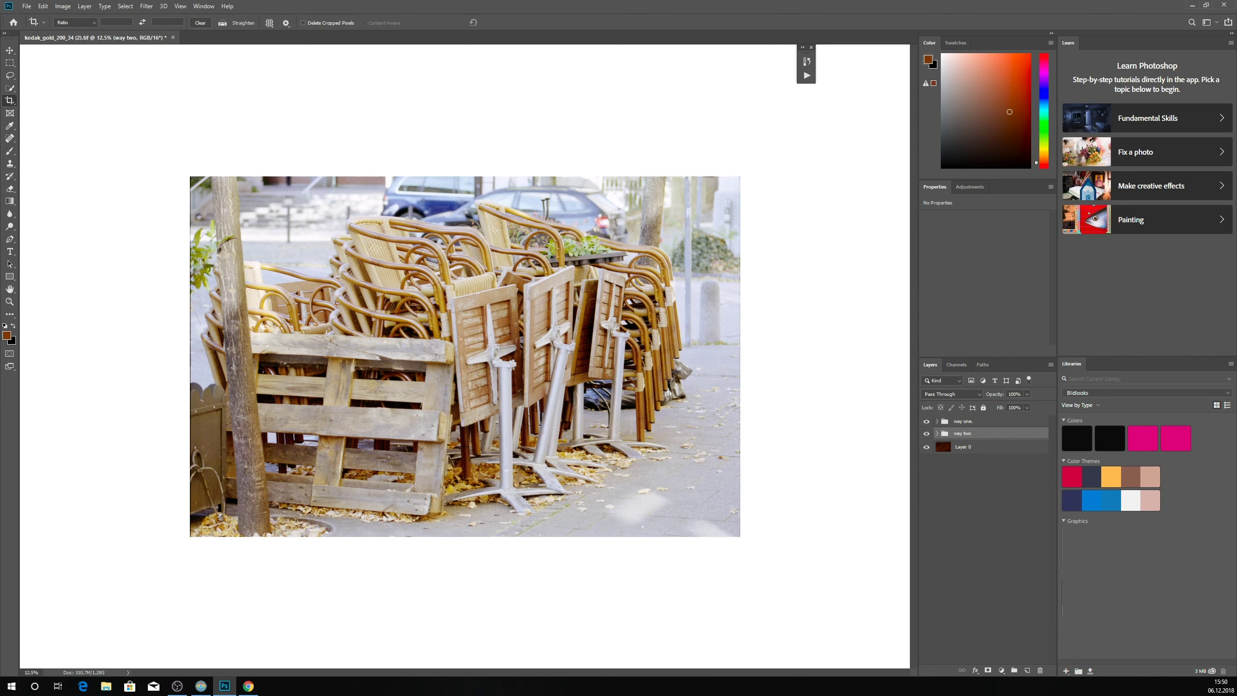
pyautogui.click(926, 421)
pyautogui.click(926, 421)
pyautogui.click(926, 421)
pyautogui.click(926, 421)
pyautogui.click(926, 421)
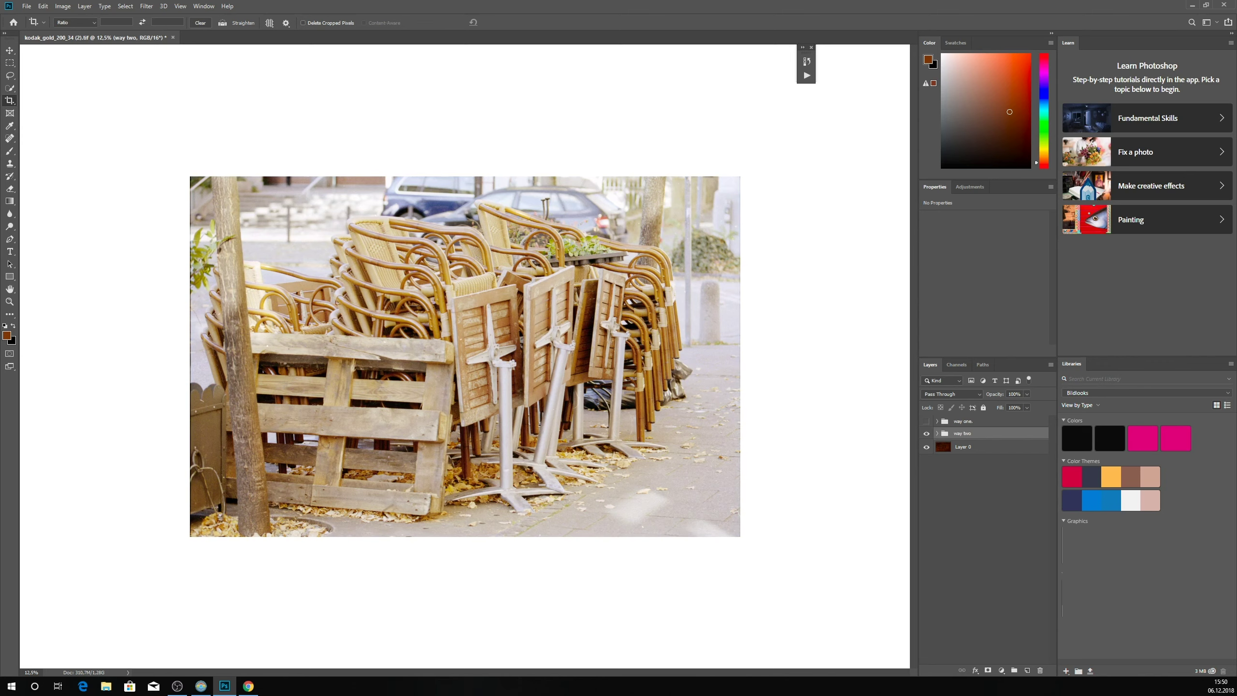
pyautogui.click(926, 420)
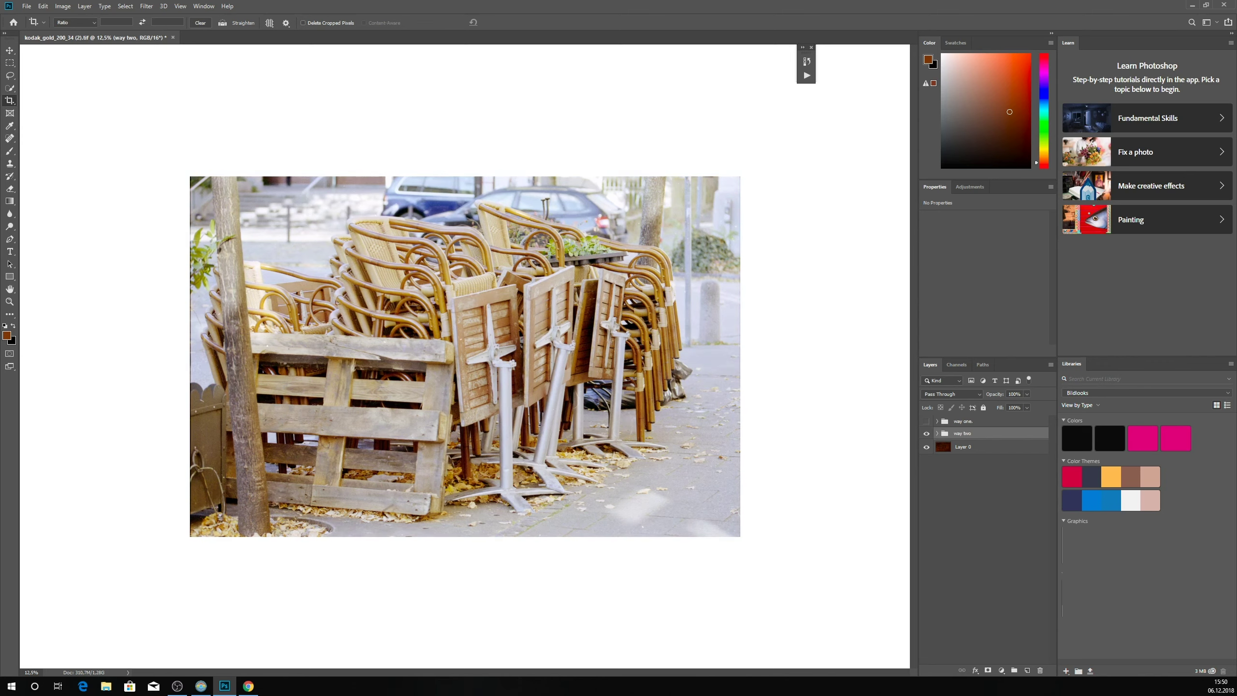
pyautogui.click(979, 421)
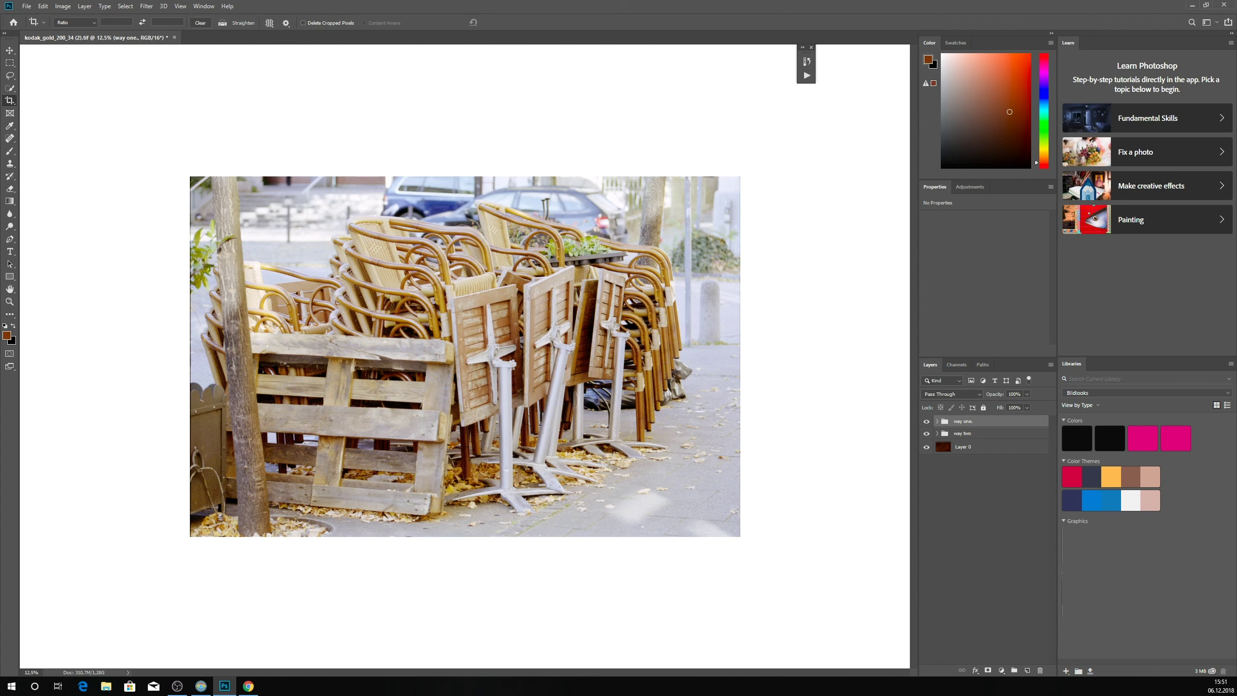
pyautogui.click(926, 422)
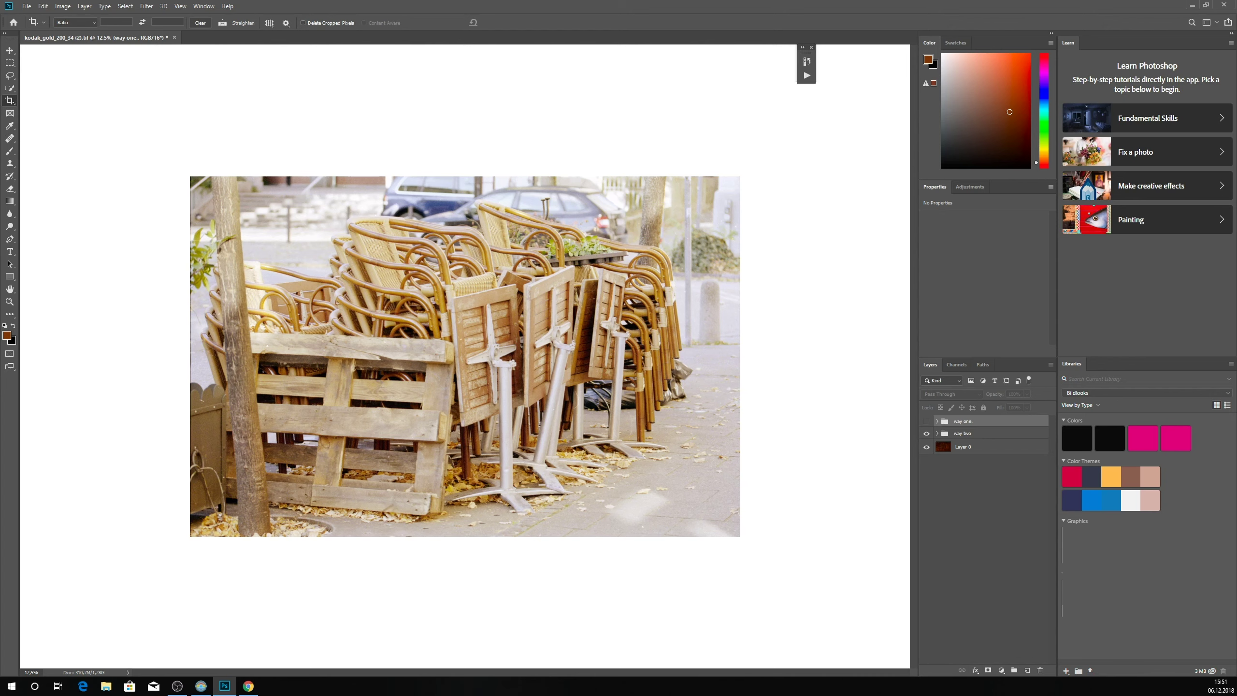
pyautogui.click(978, 433)
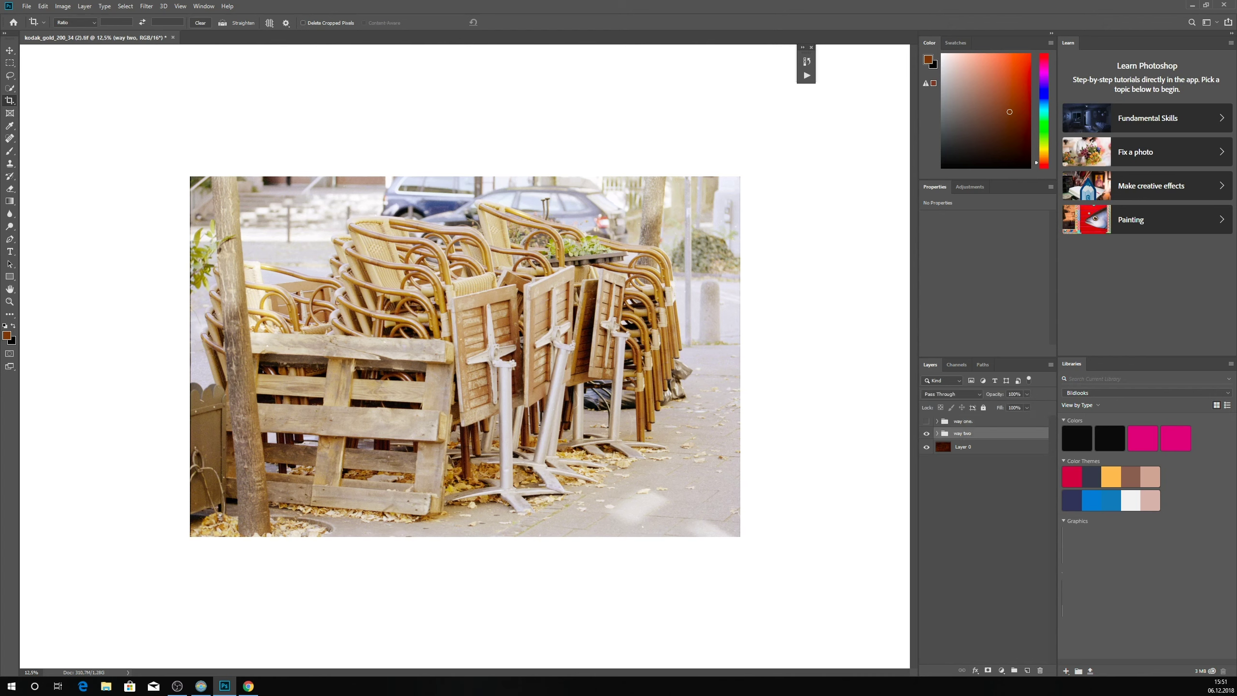